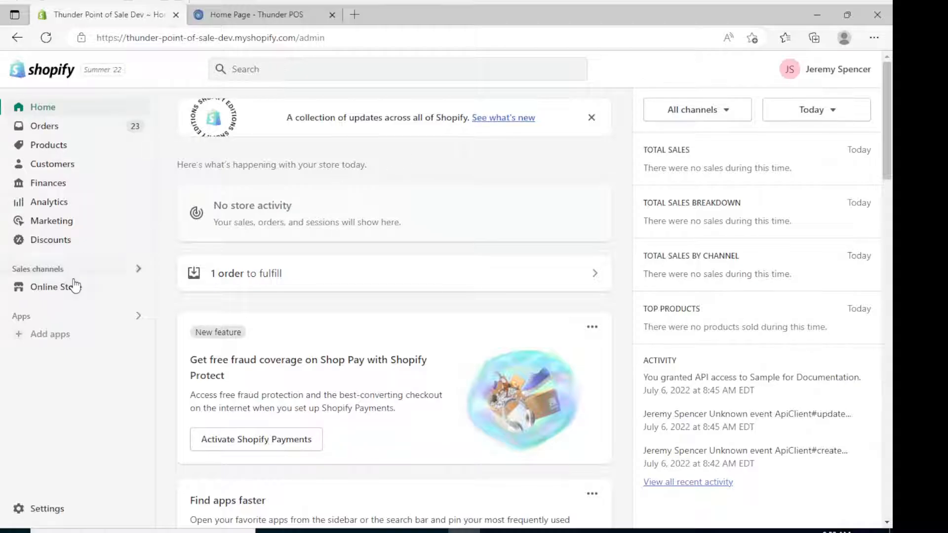
Open the store's app development page from the apps and sales channels settings
click(43, 317)
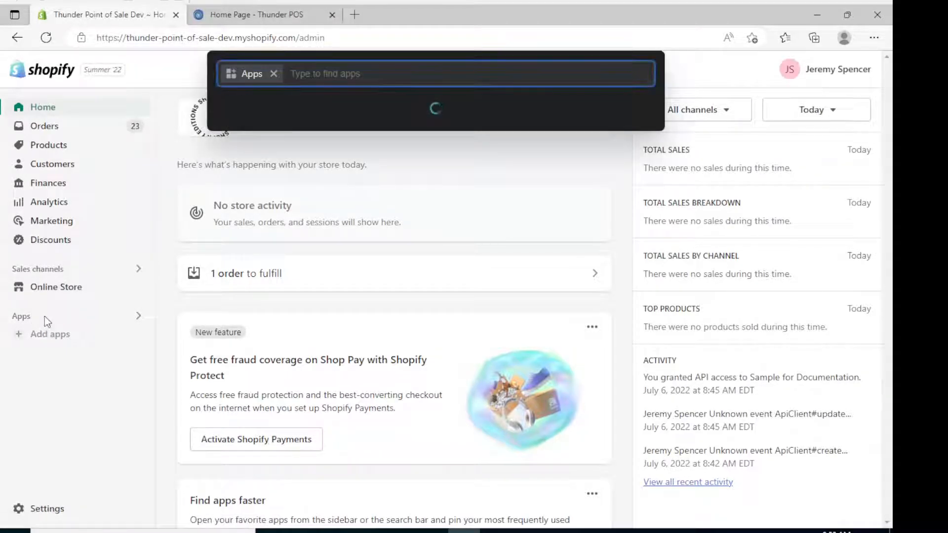
click(354, 232)
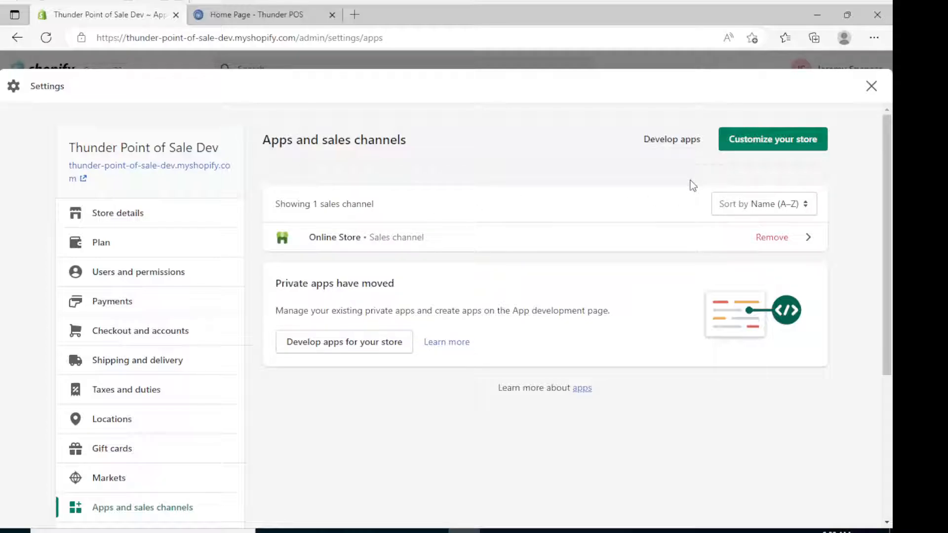
click(345, 350)
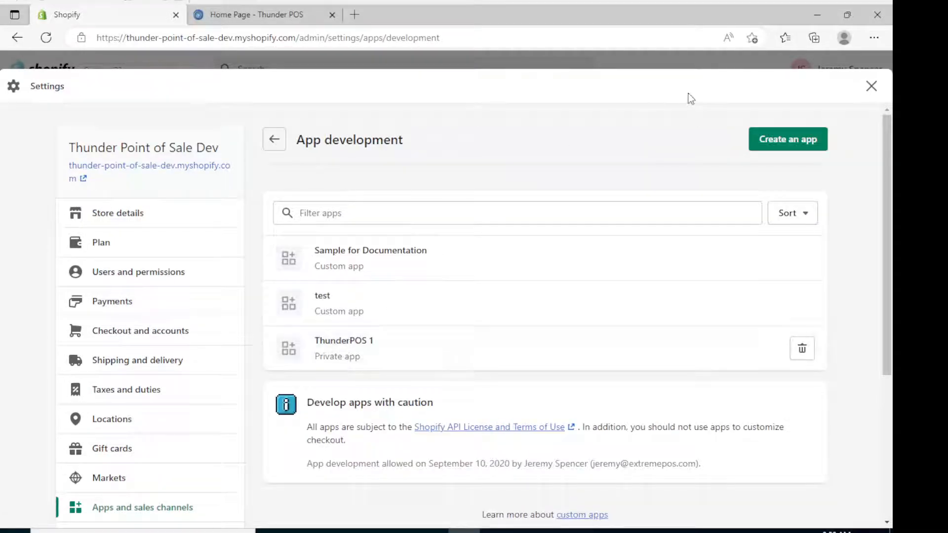
Create a custom app named "Sample for Tutorial Video", keeping the default app developer
click(805, 143)
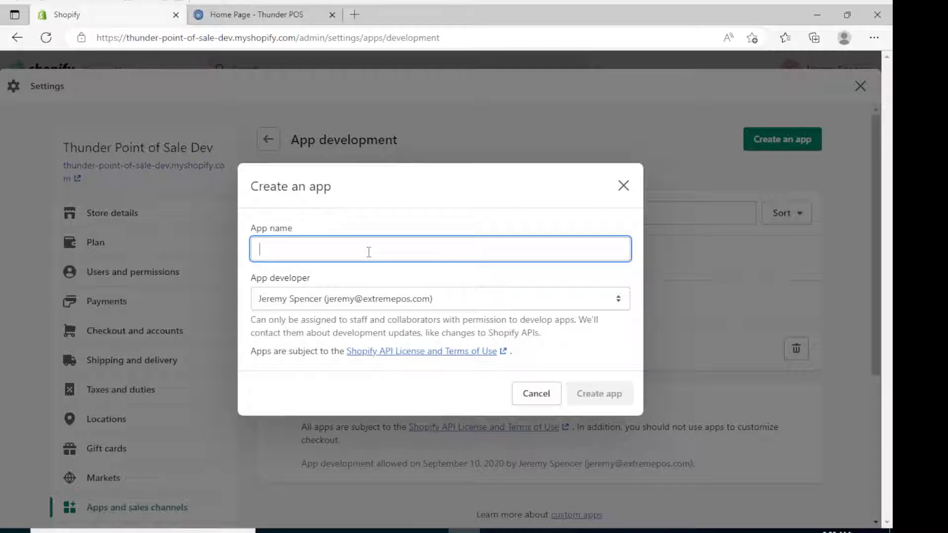
text(Sample for T)
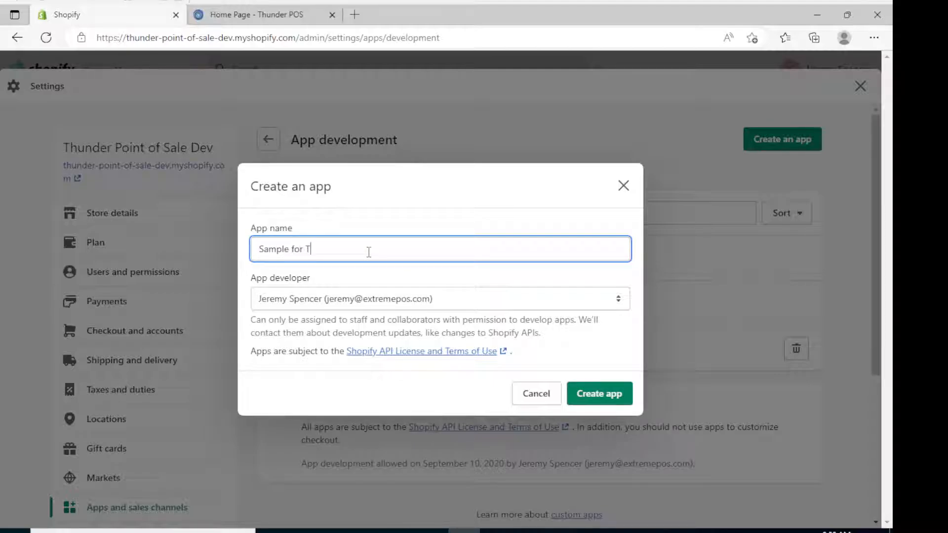
text(utorial Video)
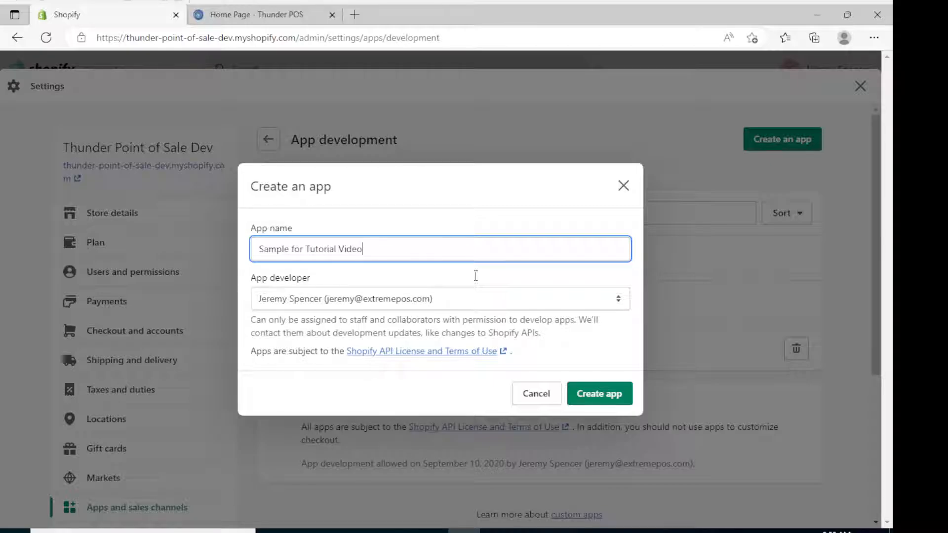
click(623, 400)
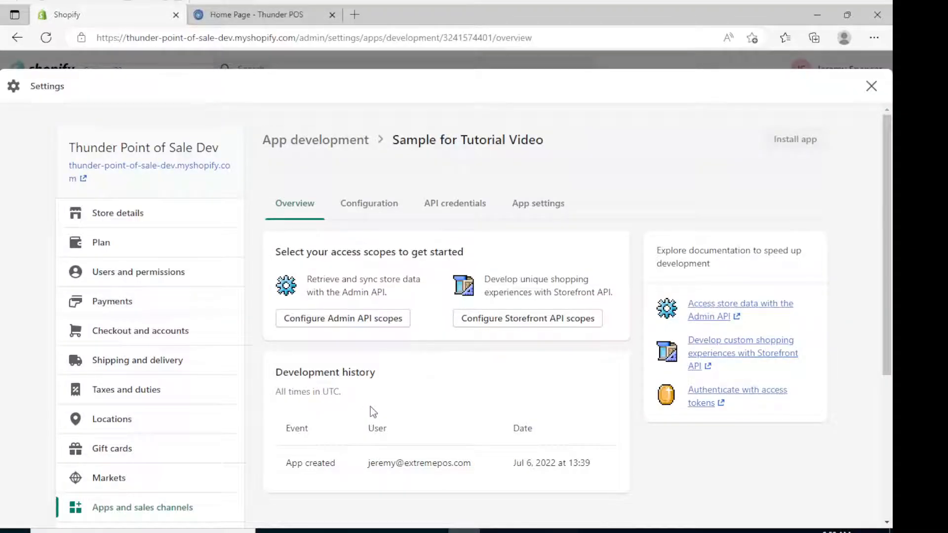
Open the new app's Admin API scope configuration and enable the read_analytics scope
scroll(371, 407, down, 1)
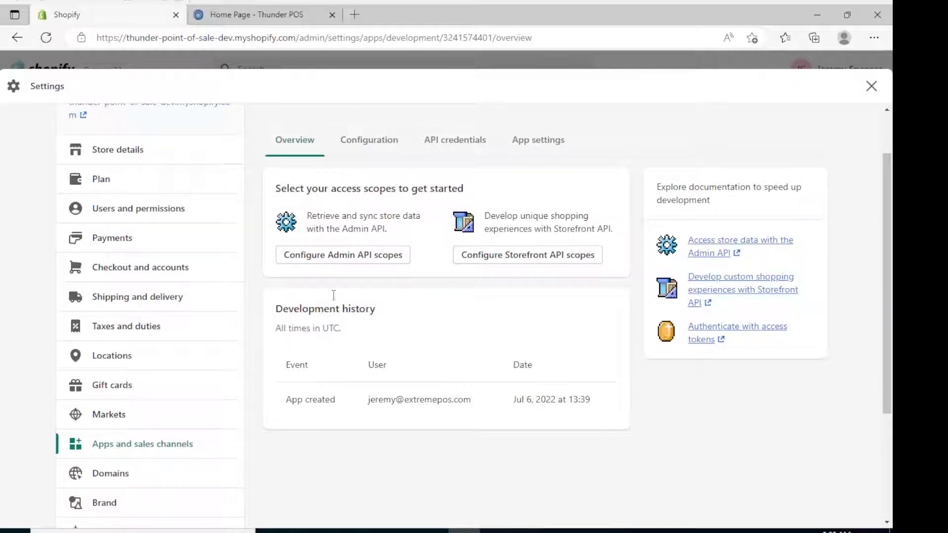
click(334, 256)
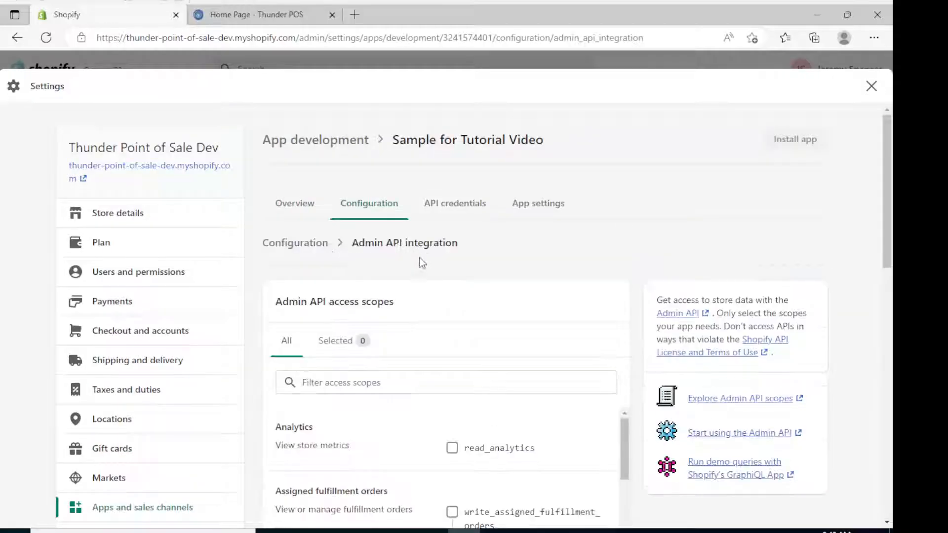
scroll(513, 321, down, 4)
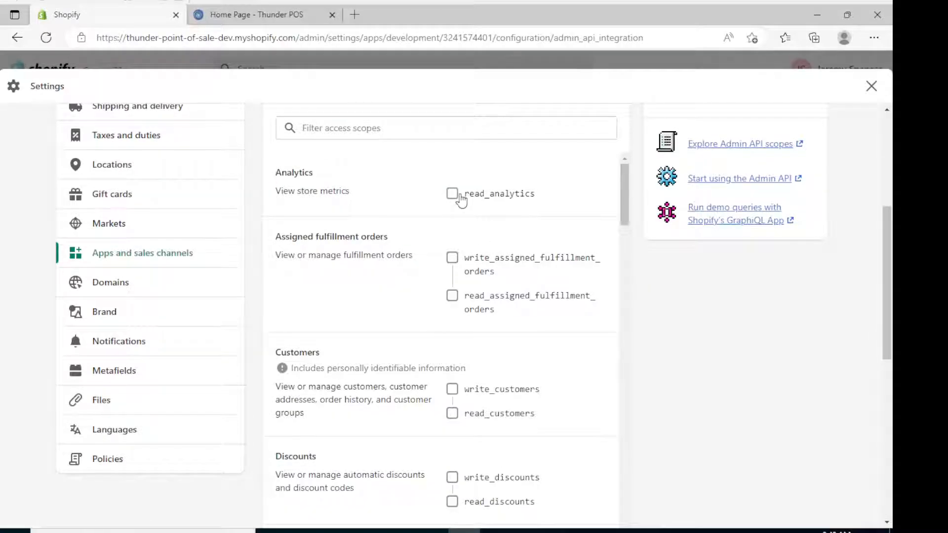
click(452, 194)
Enable the write_inventory and read_inventory access scopes for the app
scroll(377, 422, up, 1)
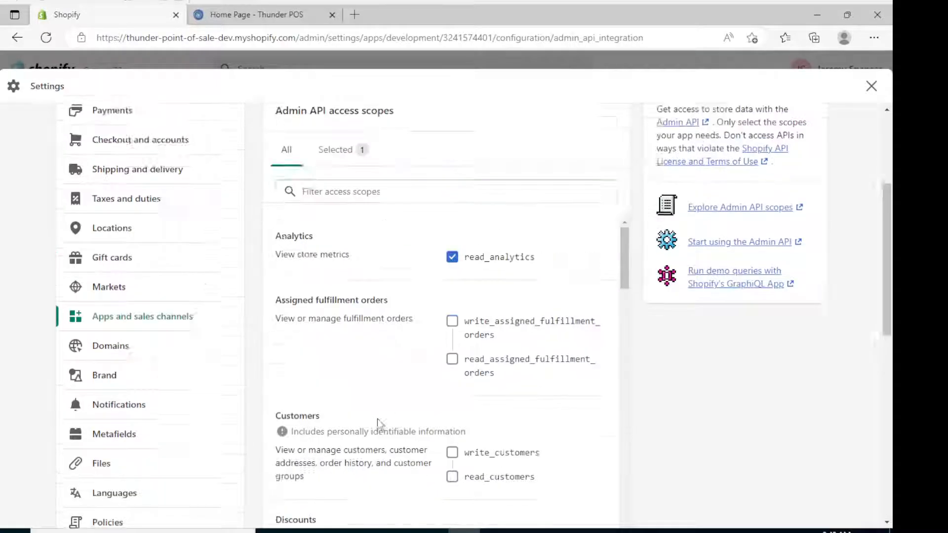
scroll(377, 423, down, 4)
scroll(381, 392, down, 3)
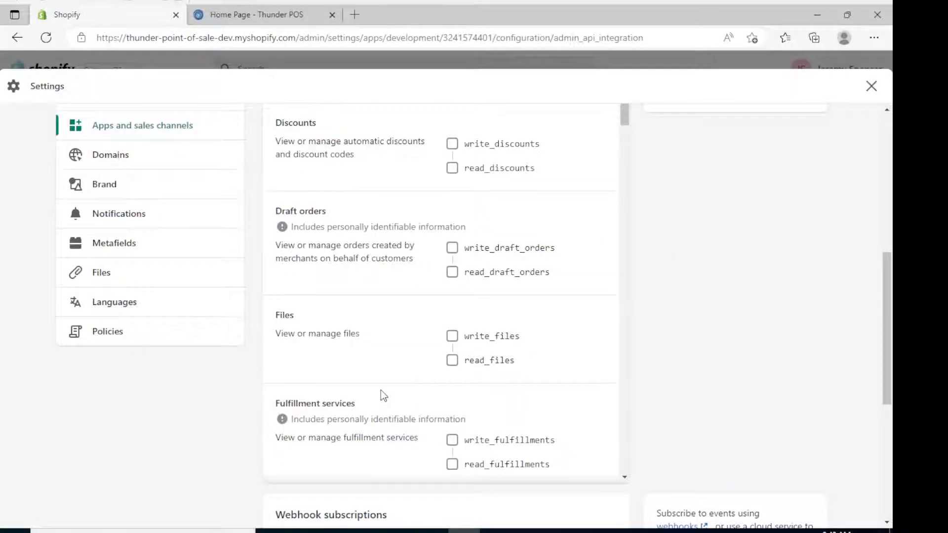
scroll(381, 391, down, 4)
scroll(381, 390, down, 3)
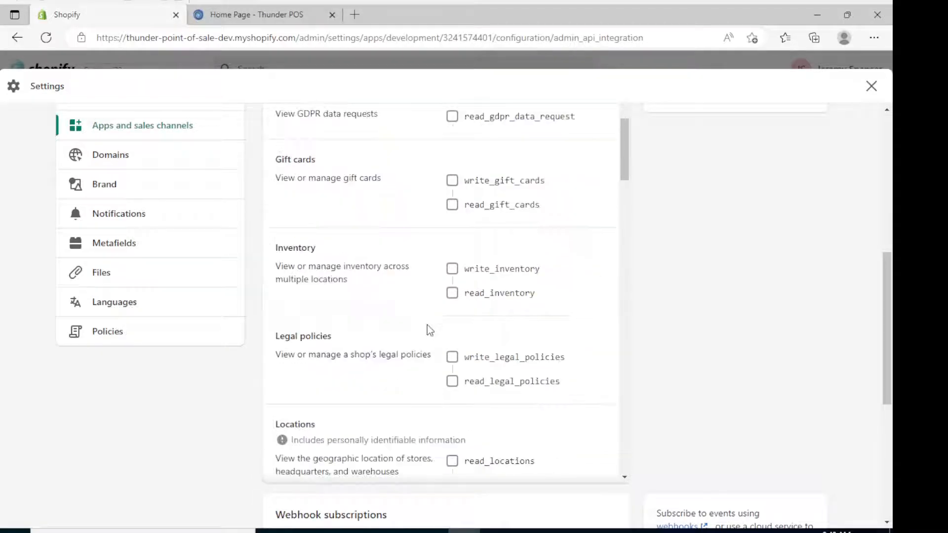
click(453, 271)
Enable the write_orders and read_orders access scopes under Orders
scroll(354, 358, down, 4)
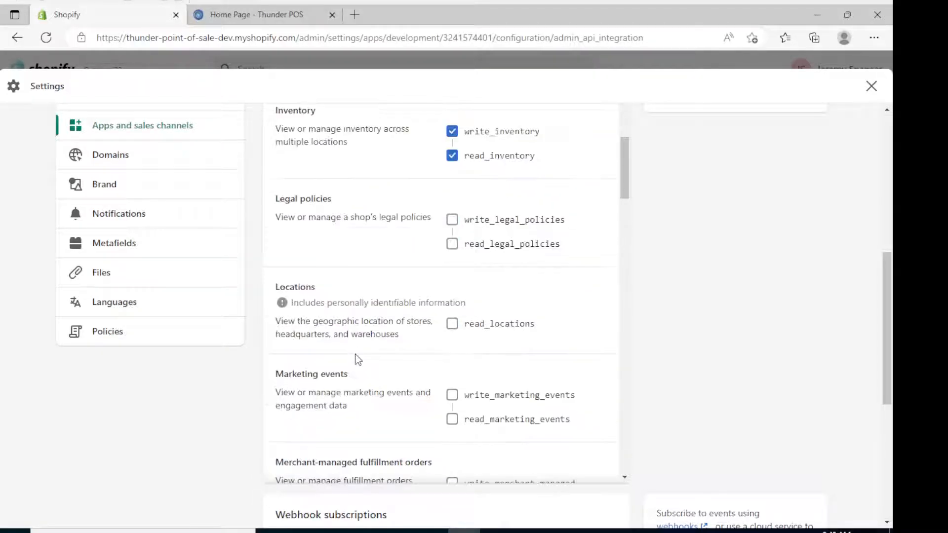
scroll(359, 358, down, 6)
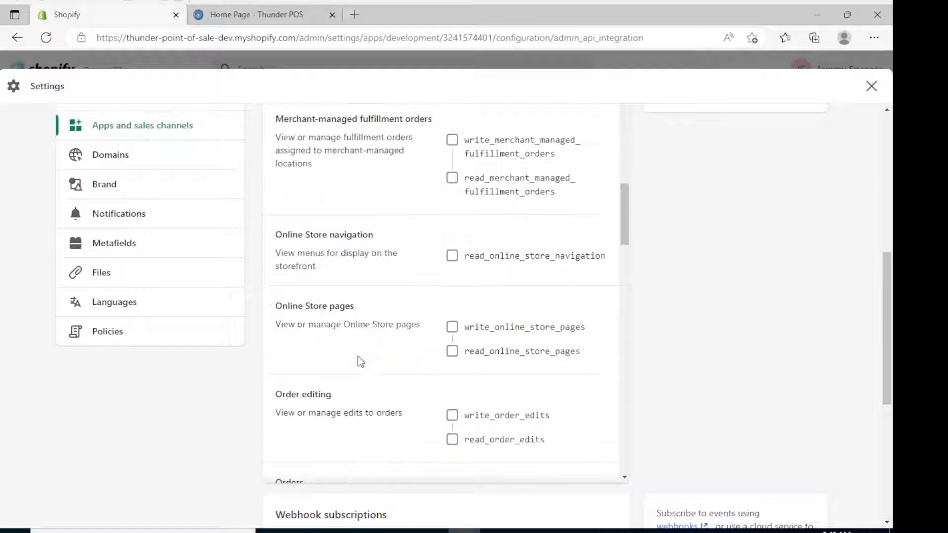
scroll(406, 369, down, 3)
click(475, 381)
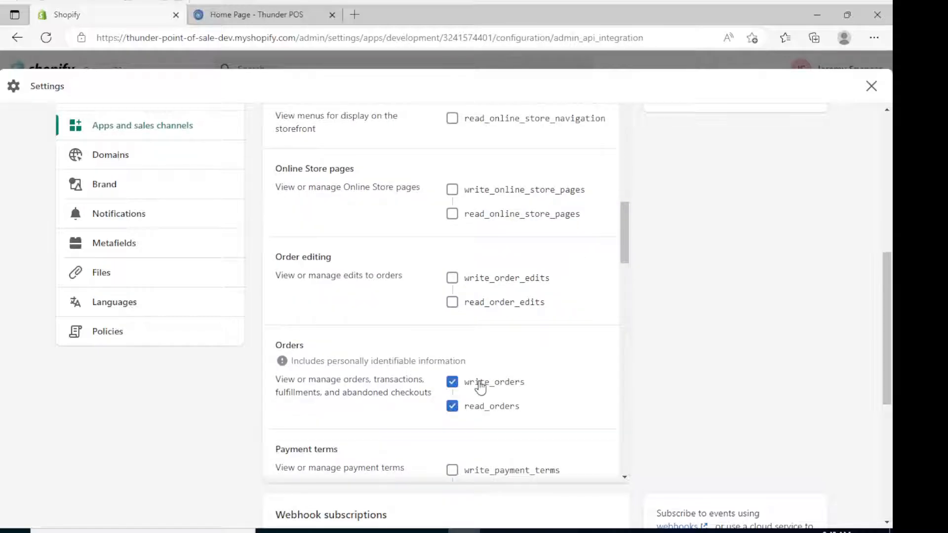
Enable the read and write scopes for both Products and Product listings
scroll(390, 381, down, 3)
scroll(390, 381, down, 3)
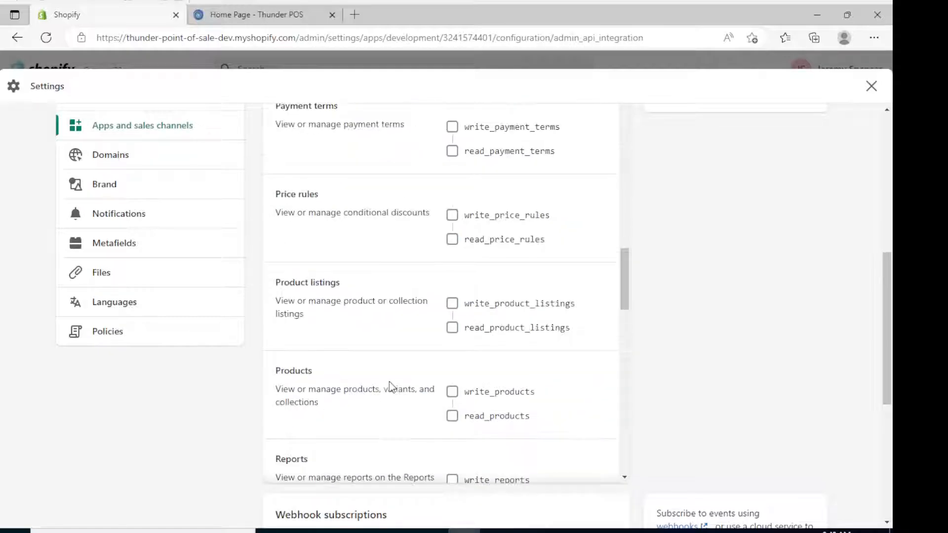
click(452, 392)
scroll(453, 326, down, 3)
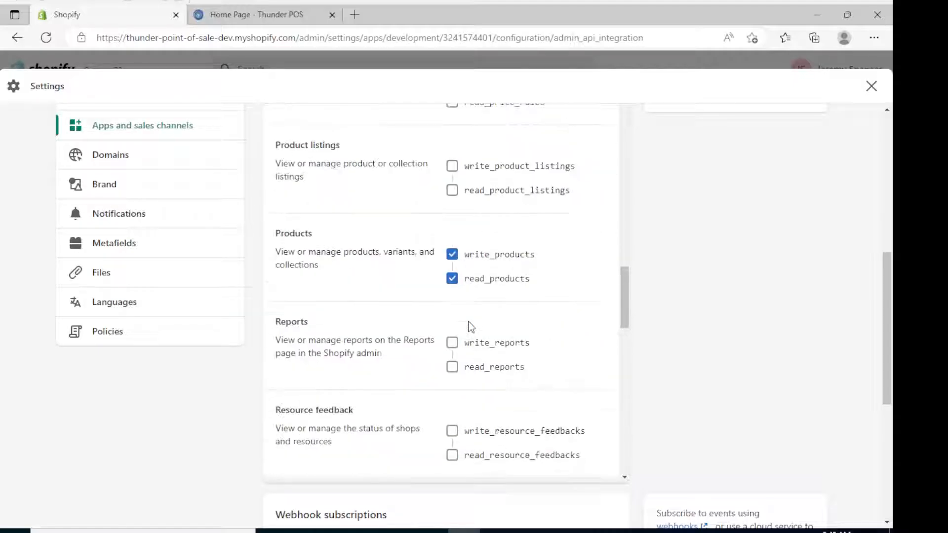
click(452, 166)
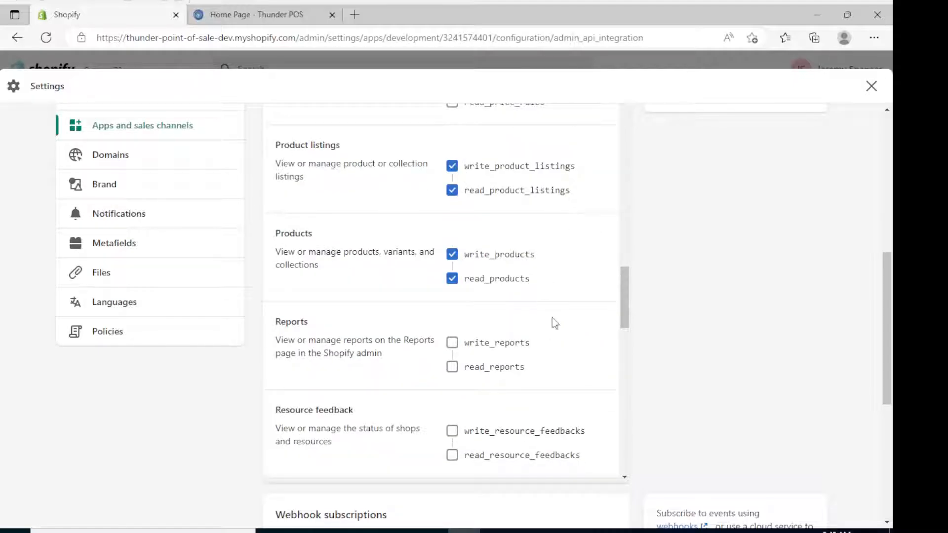
Save the Admin API scope configuration and install the app on the store
scroll(544, 339, down, 20)
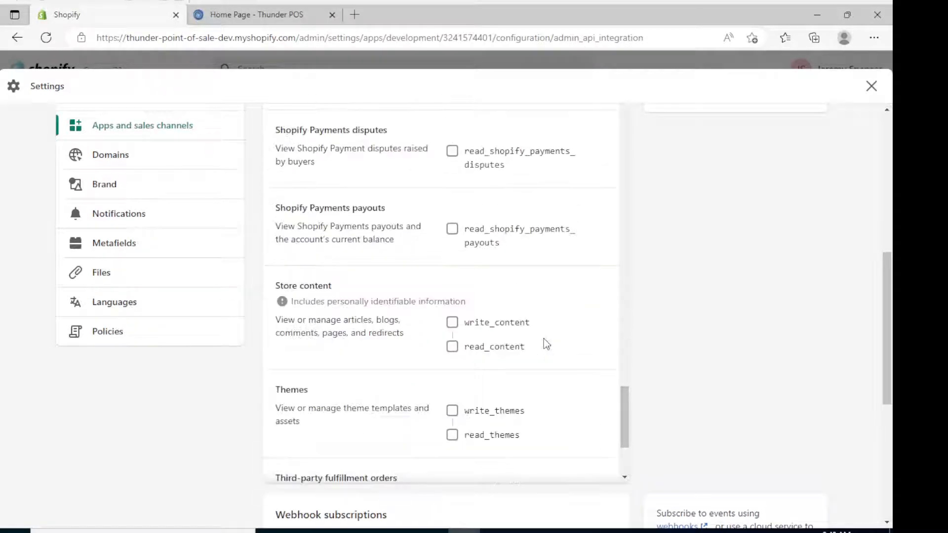
scroll(543, 339, down, 6)
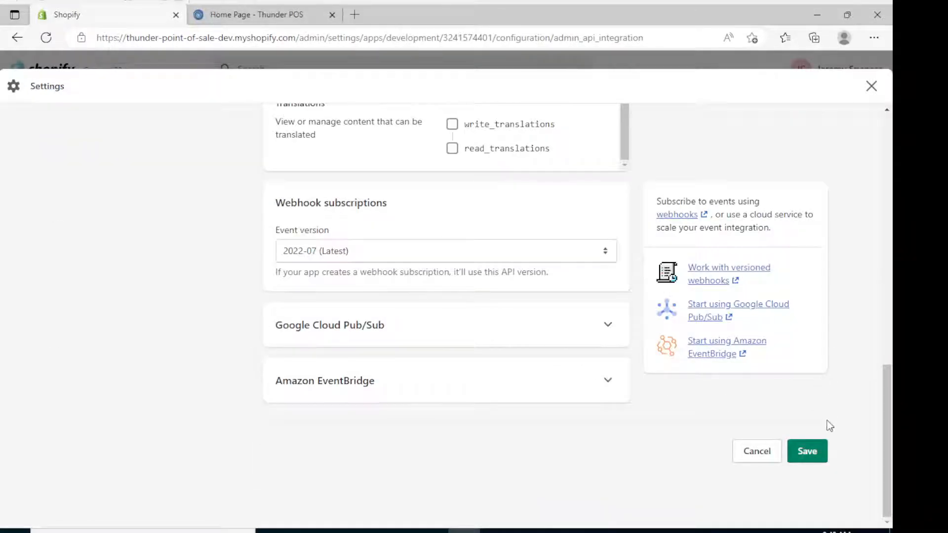
click(811, 451)
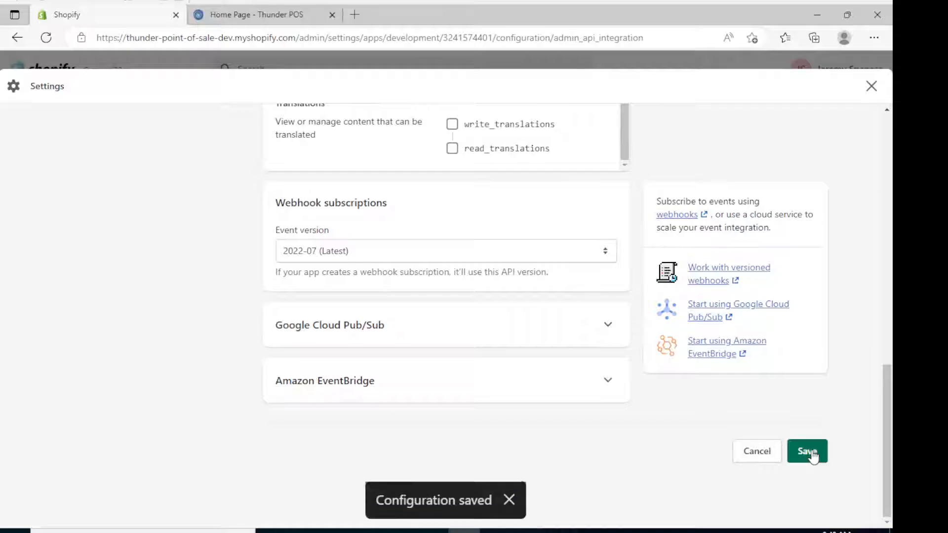
scroll(609, 339, up, 10)
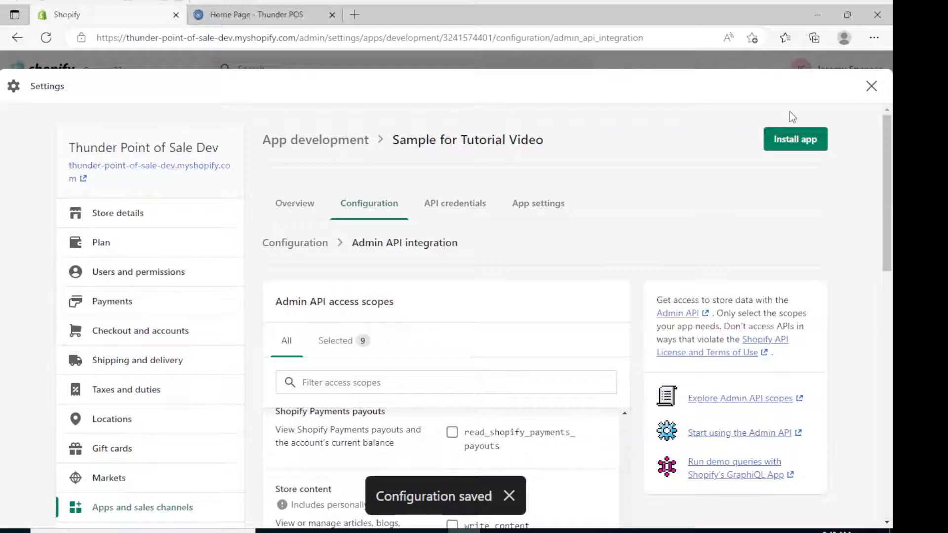
click(810, 141)
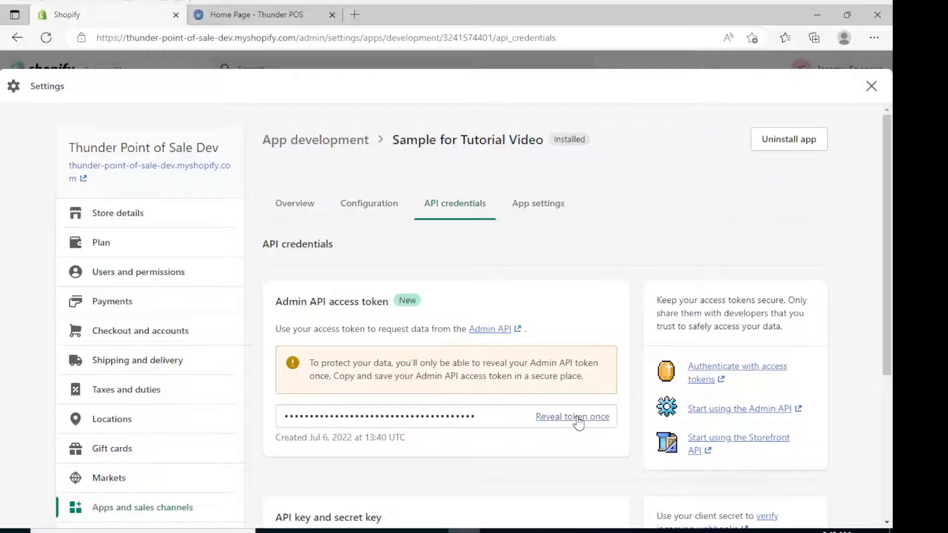
Reveal the one-time Admin API access token and copy it to the clipboard
click(578, 419)
click(499, 419)
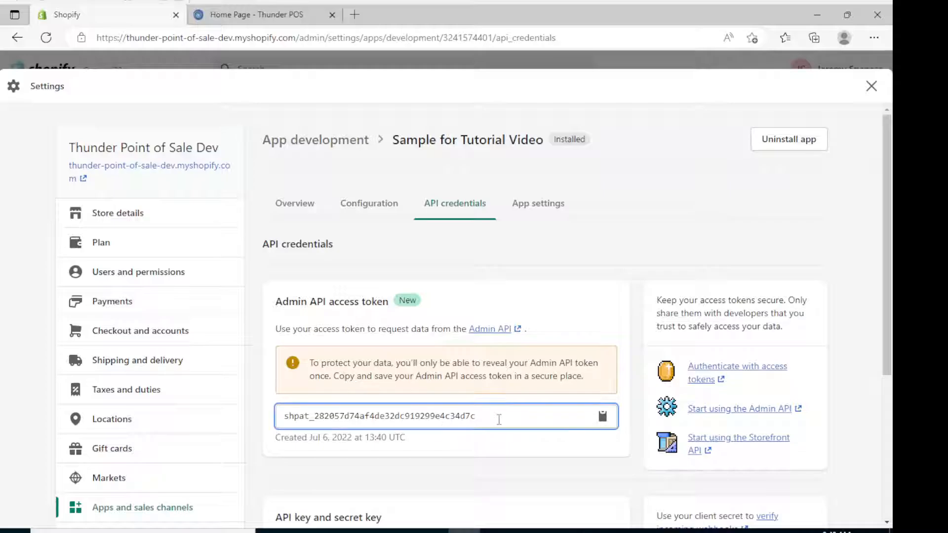
double_click(499, 419)
click(603, 418)
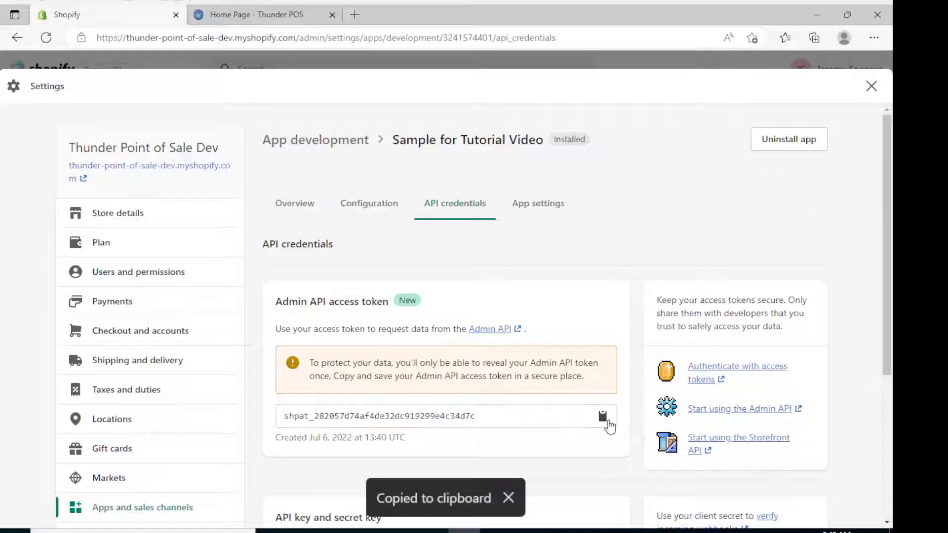
click(604, 419)
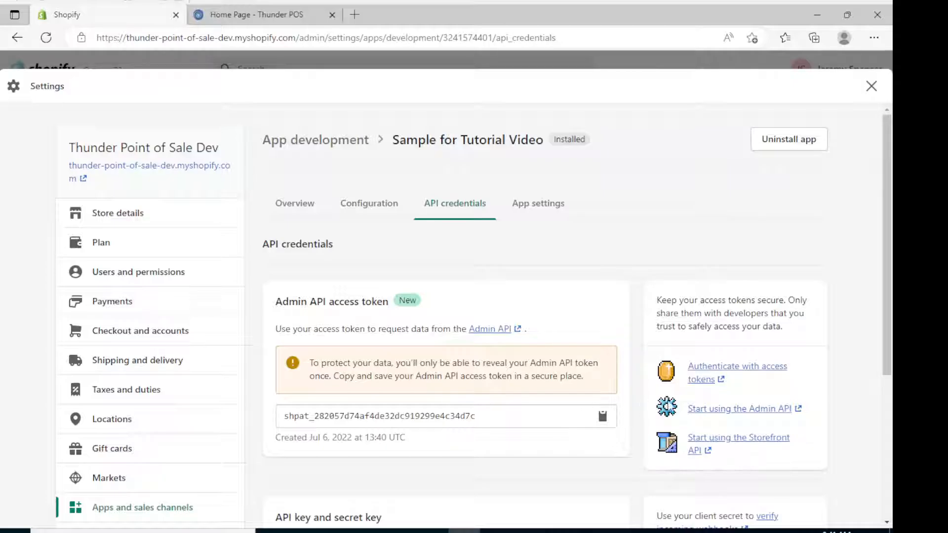
scroll(577, 420, down, 3)
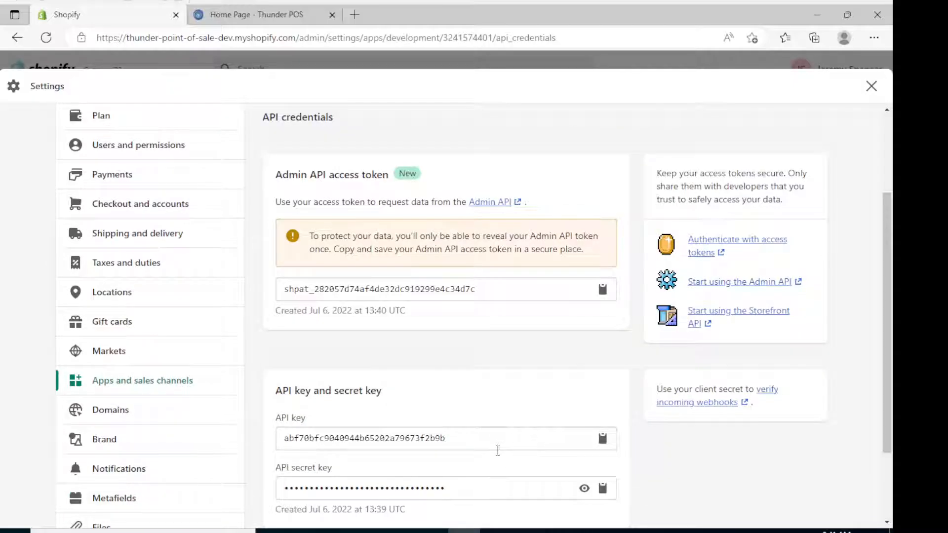
scroll(367, 406, up, 3)
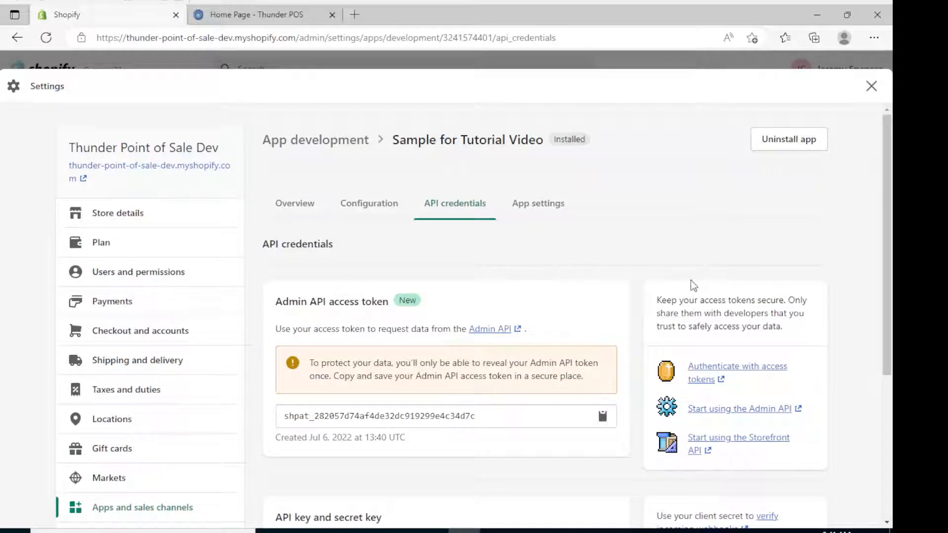
Switch to the Thunder POS back office and open the Shopify section of the store settings
click(282, 16)
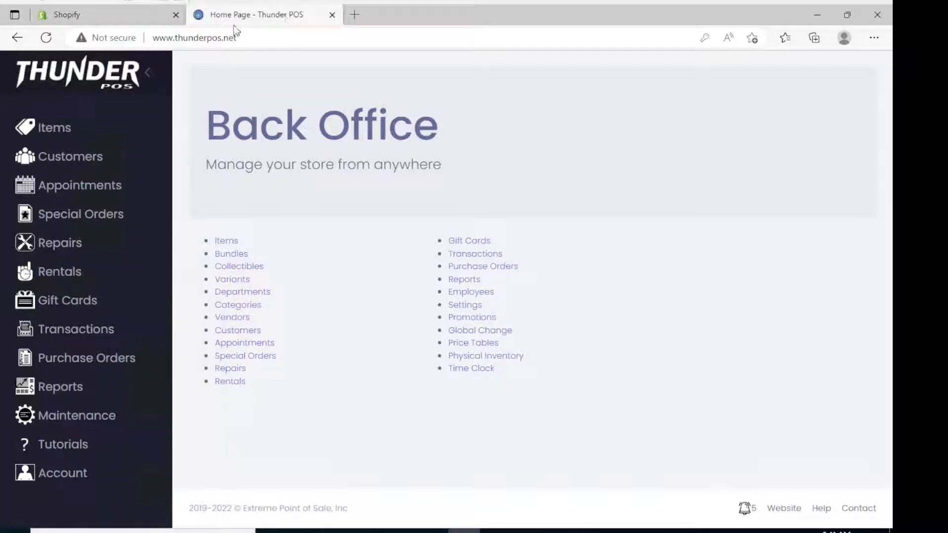
click(89, 416)
scroll(89, 371, down, 3)
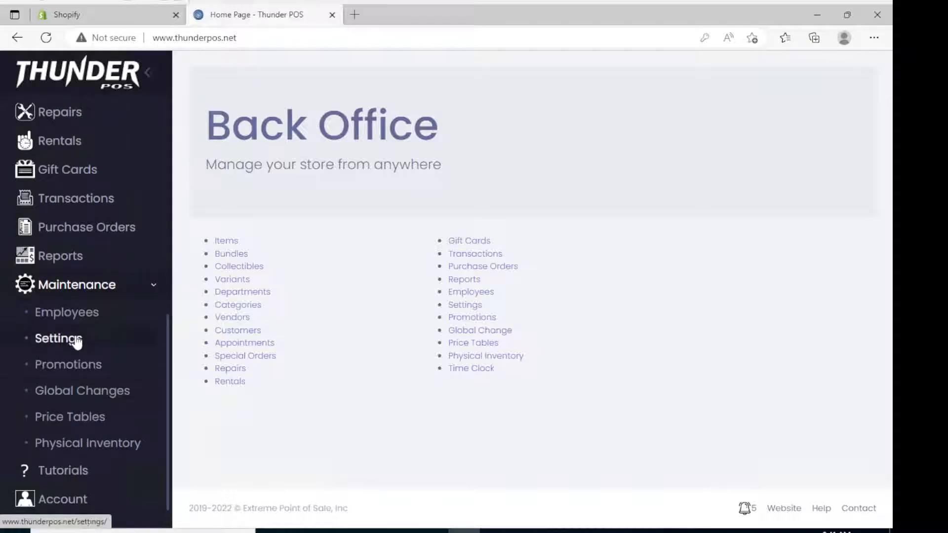
click(77, 340)
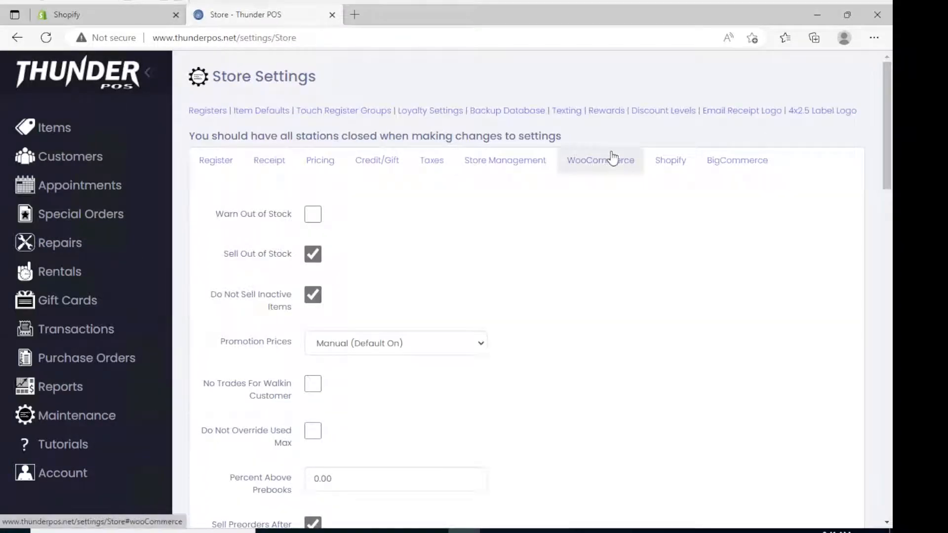
click(678, 161)
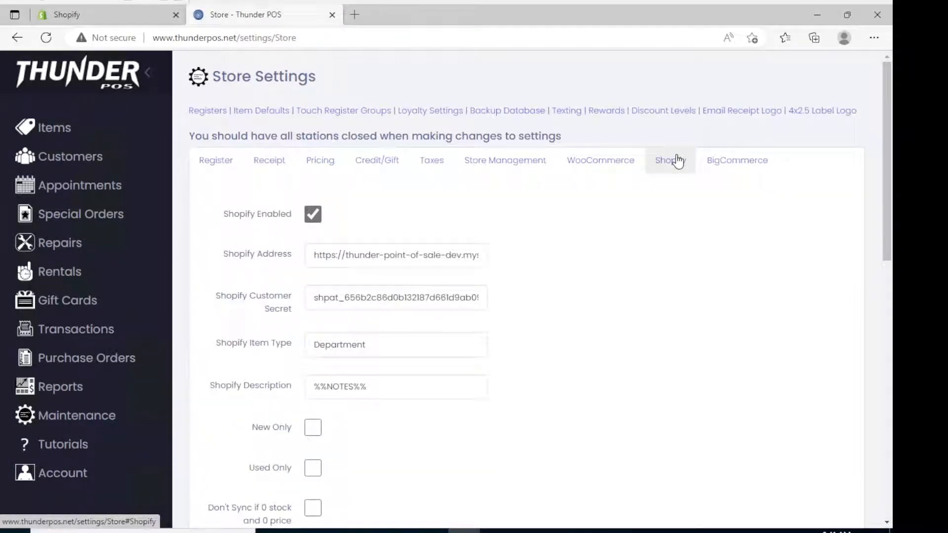
Check the end of the store URL in the Shopify Address field
triple_click(476, 262)
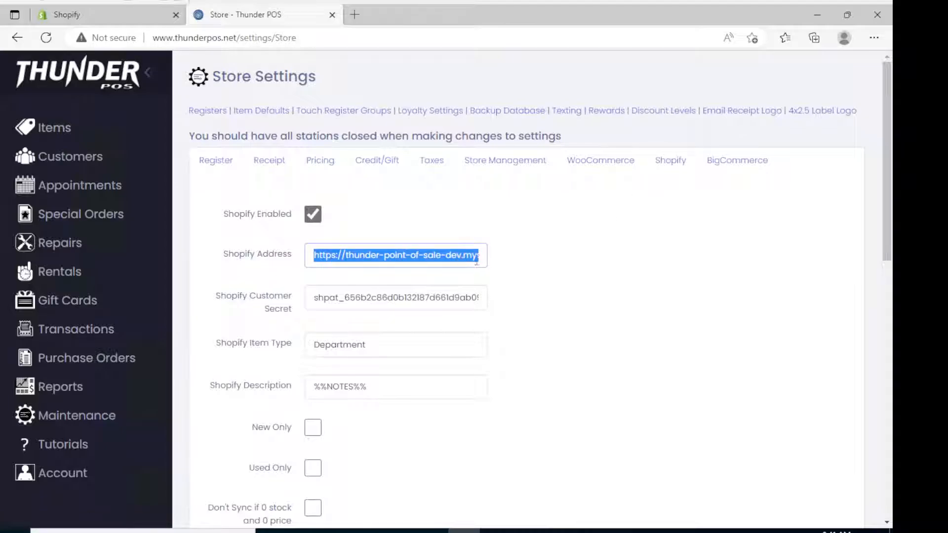
click(477, 261)
key(End)
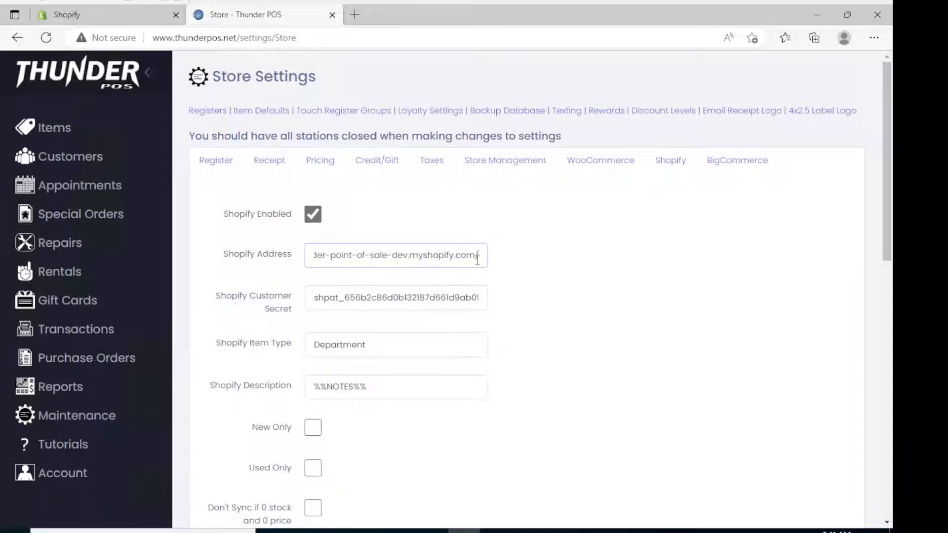
Replace the Shopify Customer Secret value with the copied Admin API access token
double_click(435, 298)
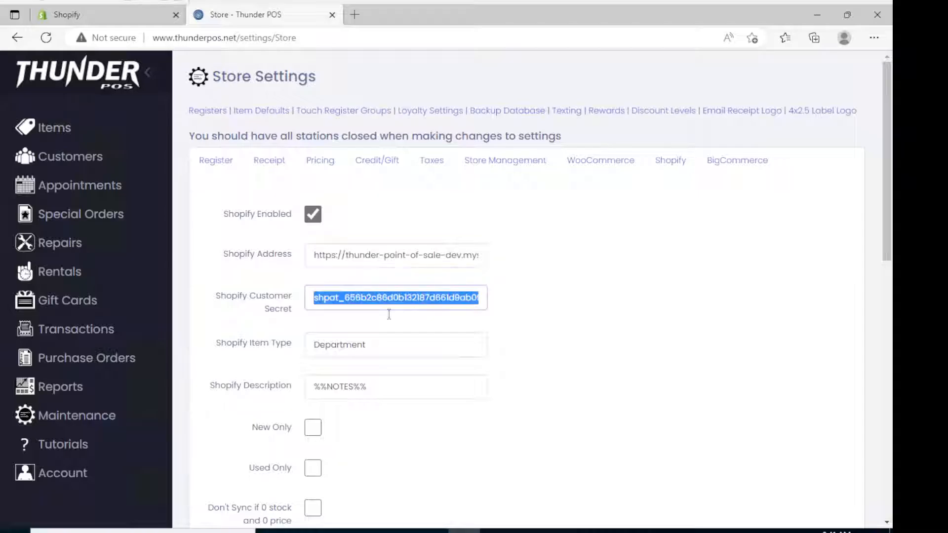
right_click(369, 309)
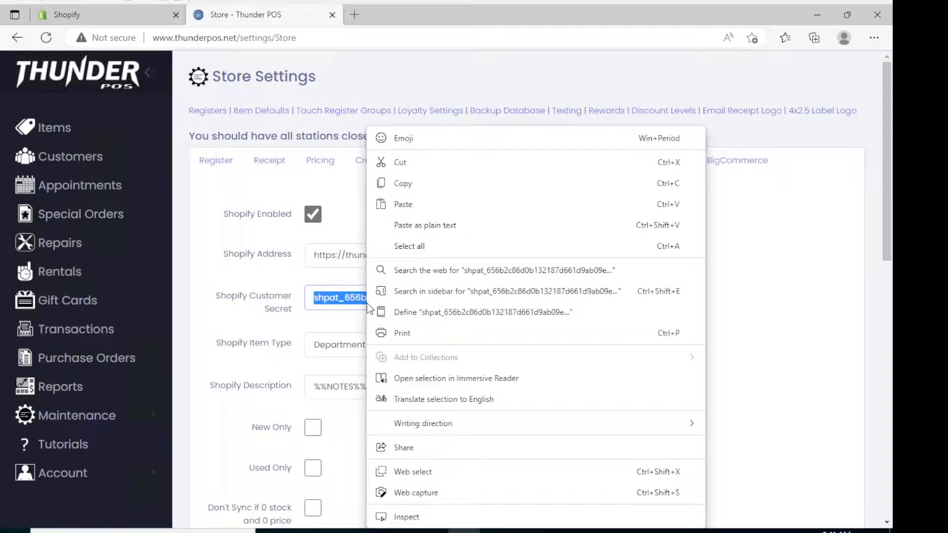
click(426, 205)
key(Home)
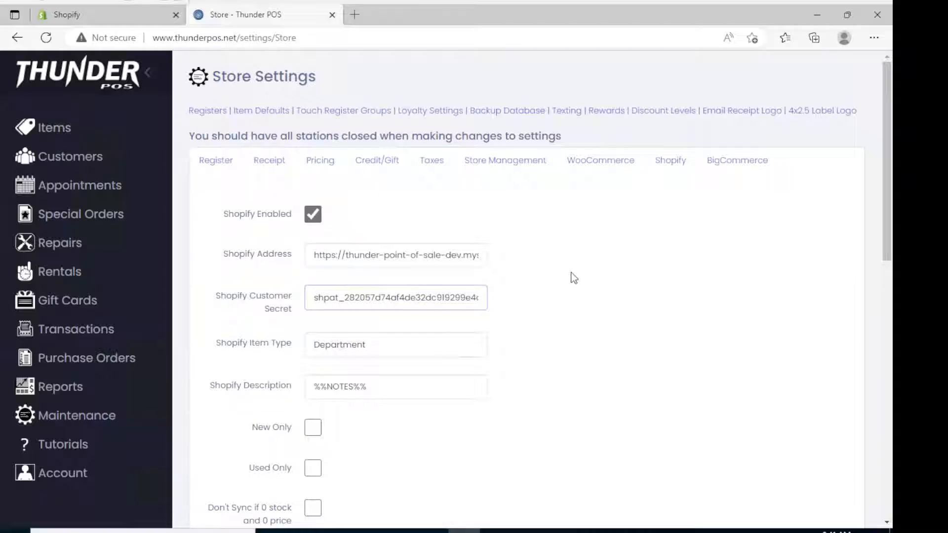
Look through the Shopify settings and check the store address and access token against the Shopify app's API credentials page
scroll(571, 275, down, 8)
scroll(495, 291, down, 4)
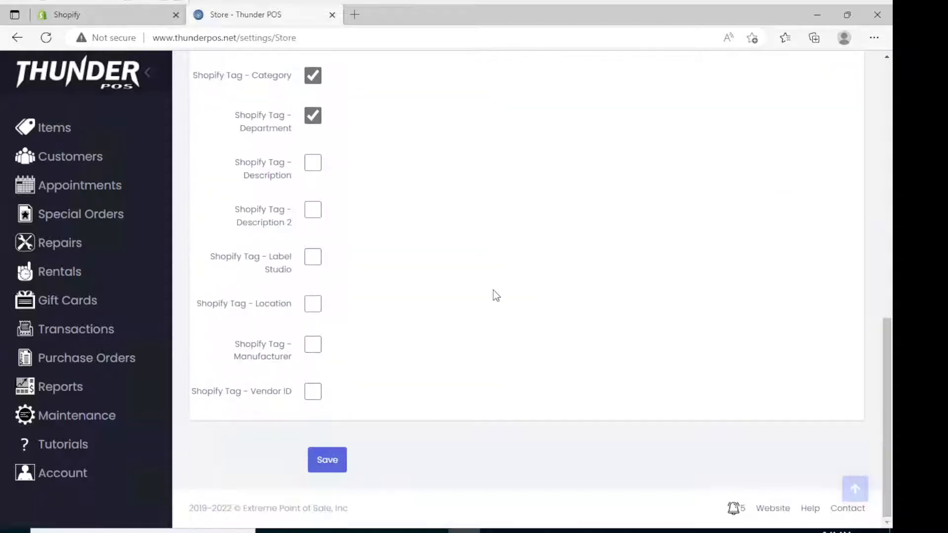
scroll(493, 281, up, 7)
scroll(460, 329, down, 7)
scroll(249, 499, up, 8)
scroll(444, 143, up, 3)
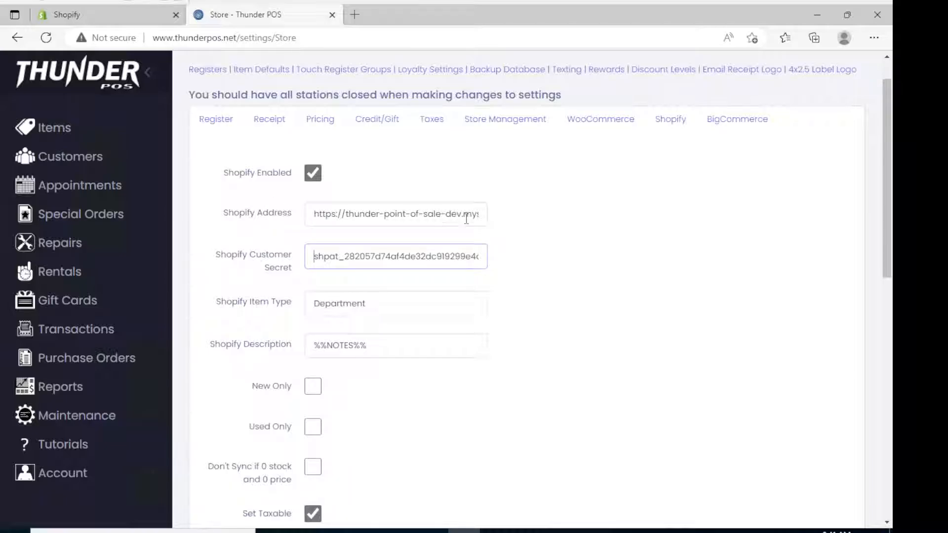
click(96, 20)
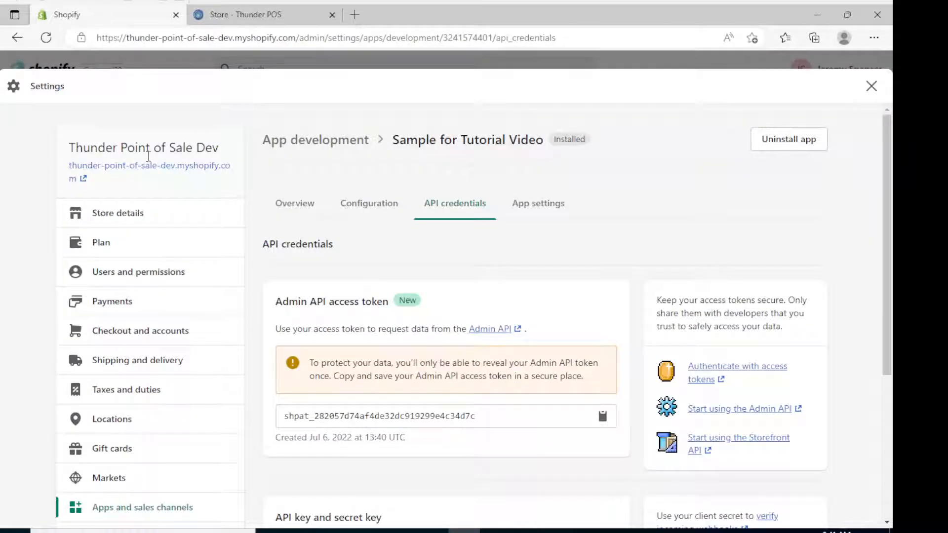
click(226, 19)
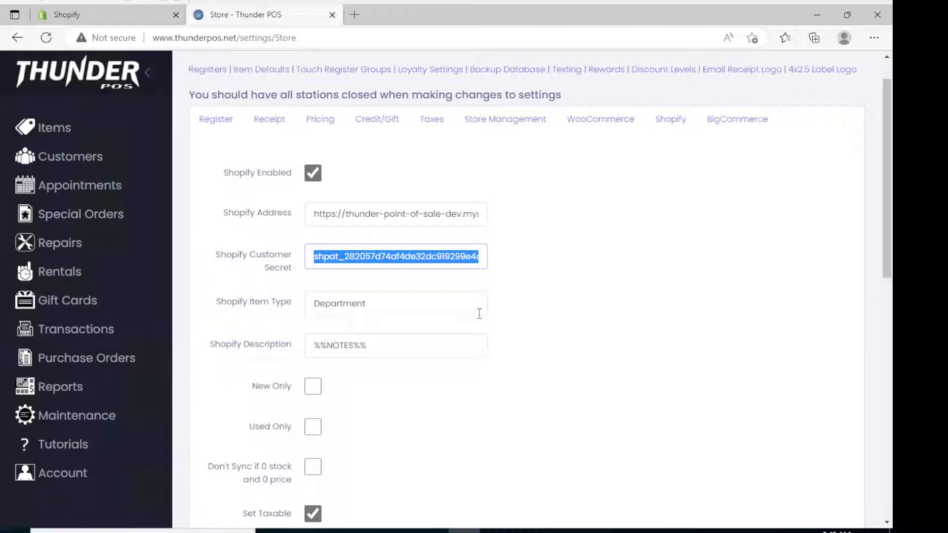
Examine the Shopify description placeholder and the new/used, stock, tax, street date, open order and tag sync options
click(434, 347)
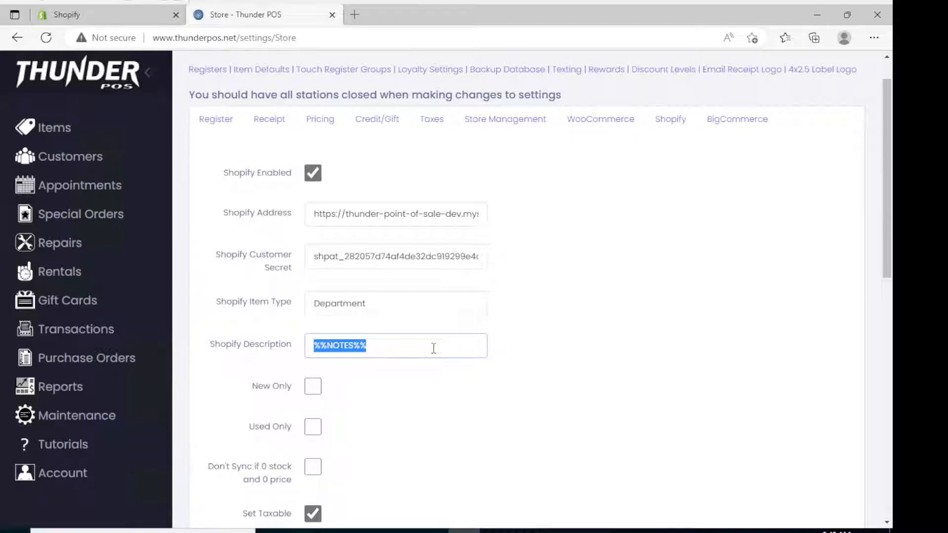
click(591, 374)
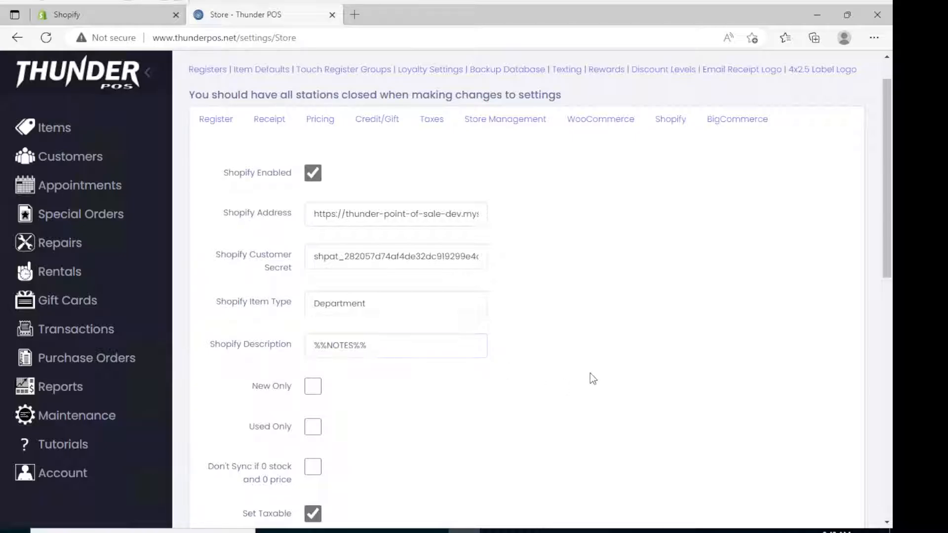
scroll(592, 380, down, 4)
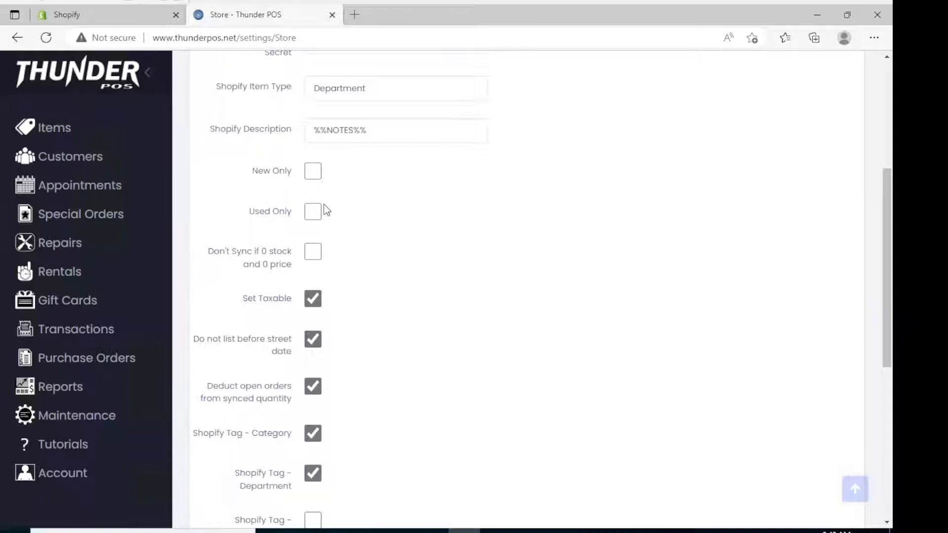
scroll(325, 210, down, 4)
scroll(281, 276, up, 1)
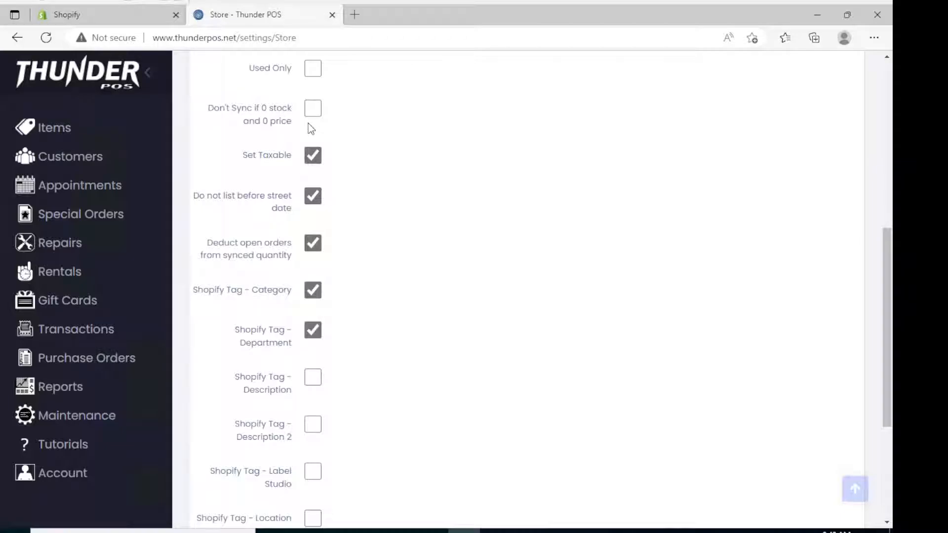
scroll(378, 153, down, 1)
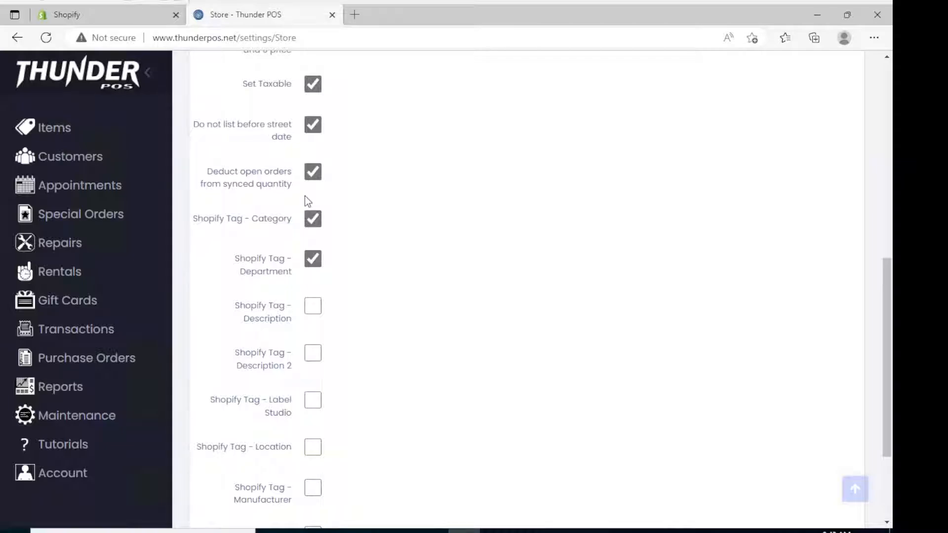
scroll(339, 193, down, 3)
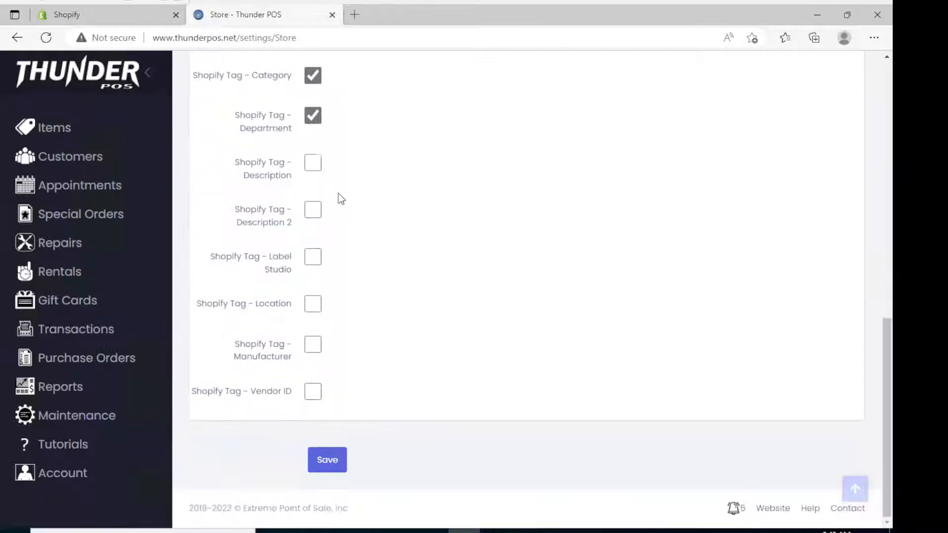
scroll(284, 238, up, 3)
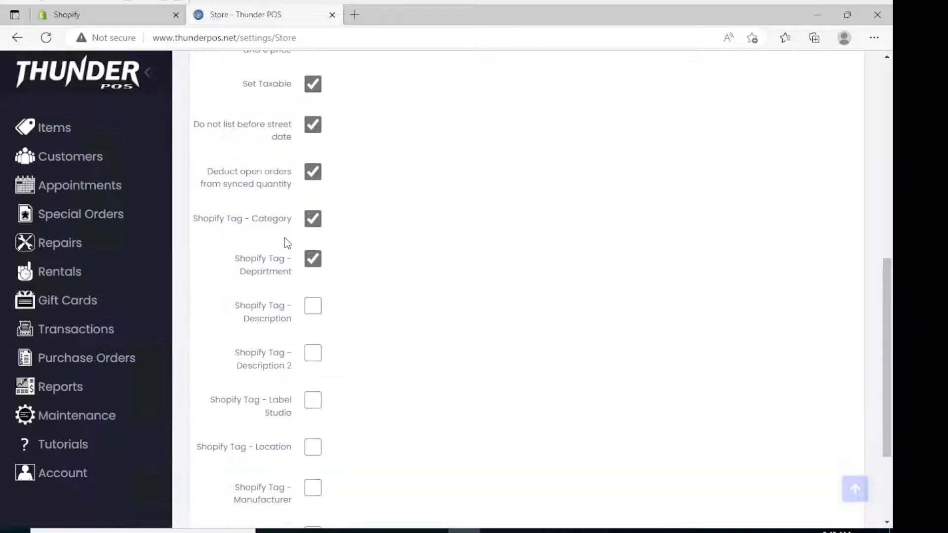
scroll(284, 239, down, 1)
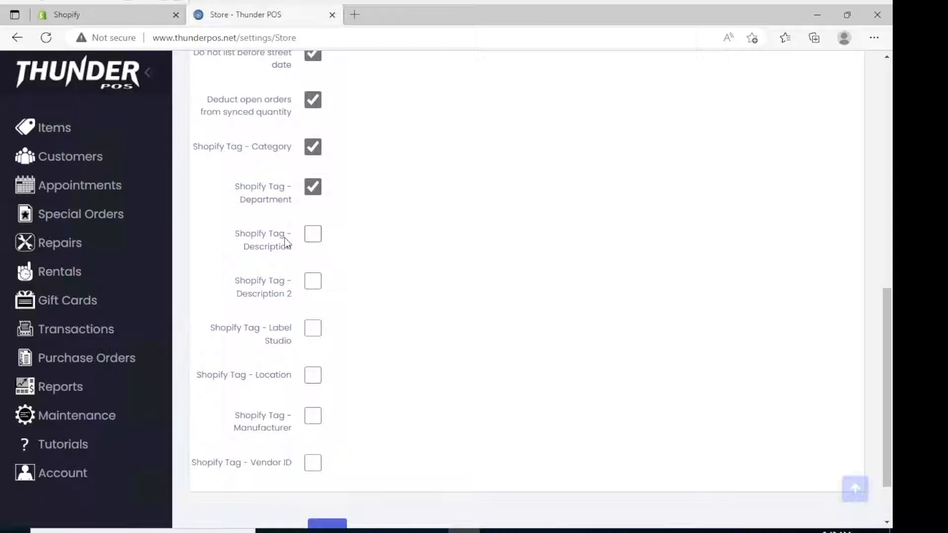
scroll(316, 267, down, 2)
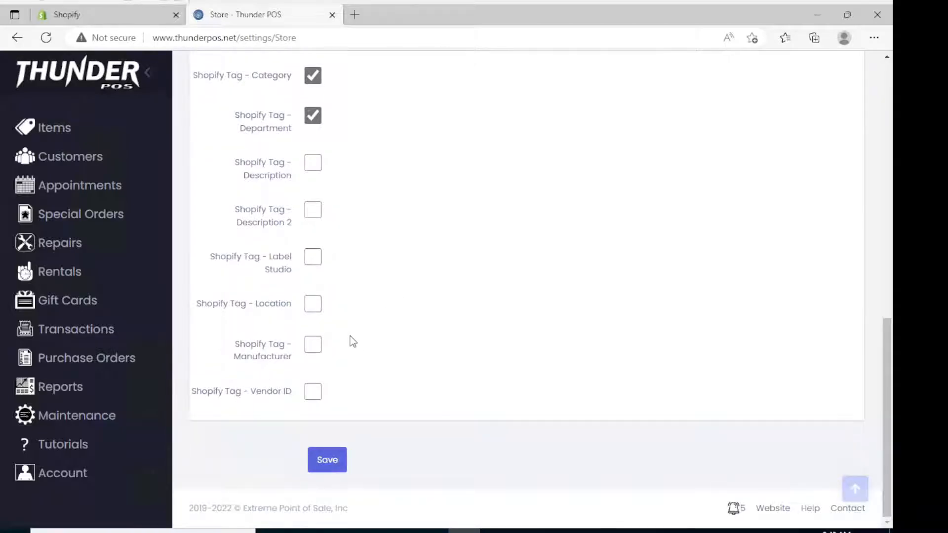
Save the store settings with the Shopify connection details
click(341, 461)
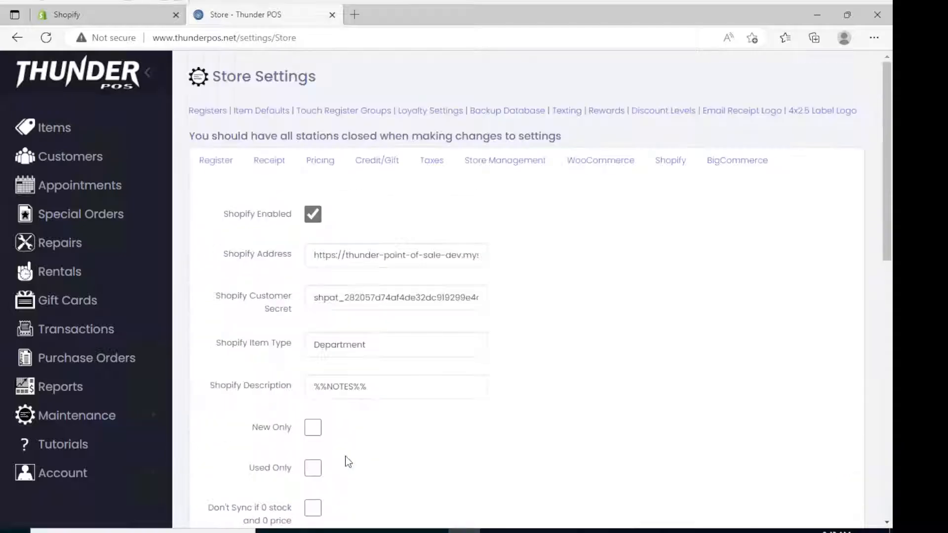
scroll(348, 462, down, 8)
scroll(348, 462, down, 3)
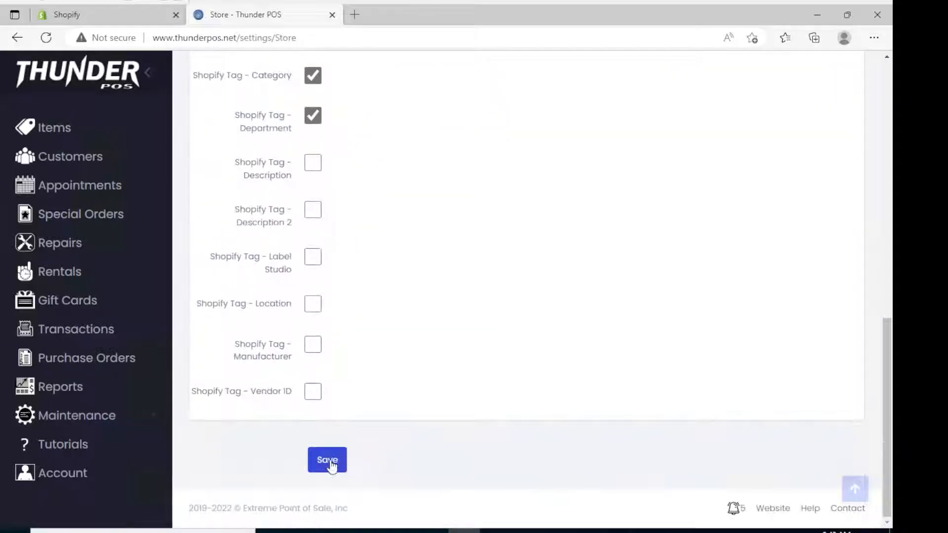
click(328, 462)
click(336, 463)
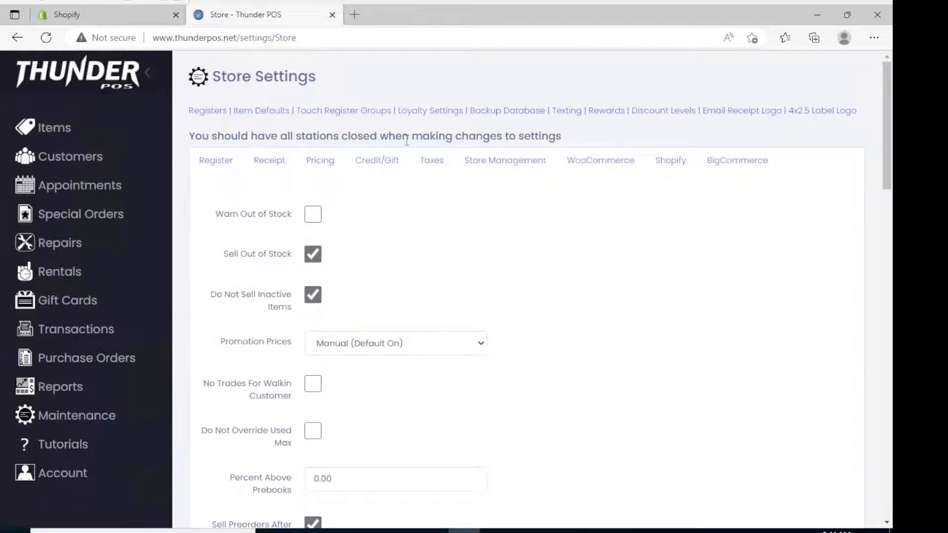
Open the Discogs data source and search it for the artist "live", keeping the quotation marks
click(91, 128)
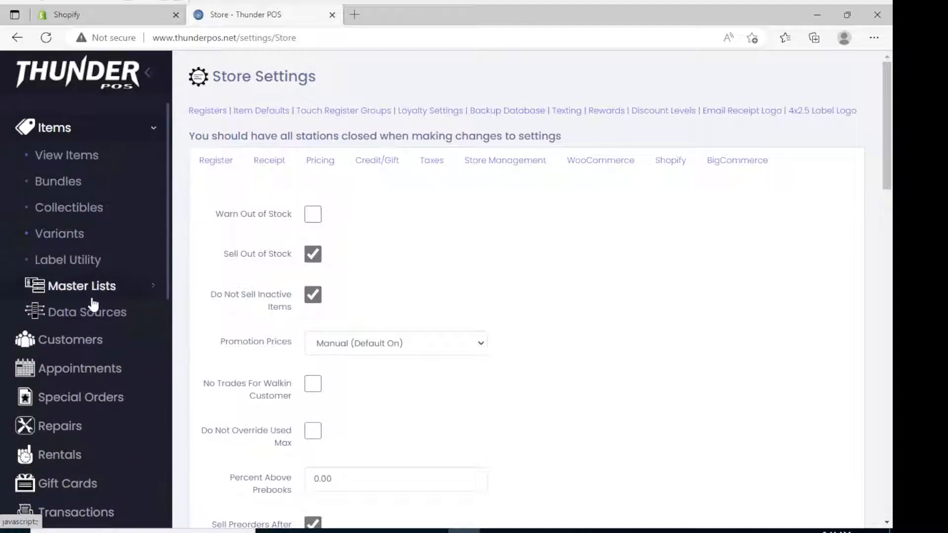
click(88, 317)
scroll(84, 316, down, 1)
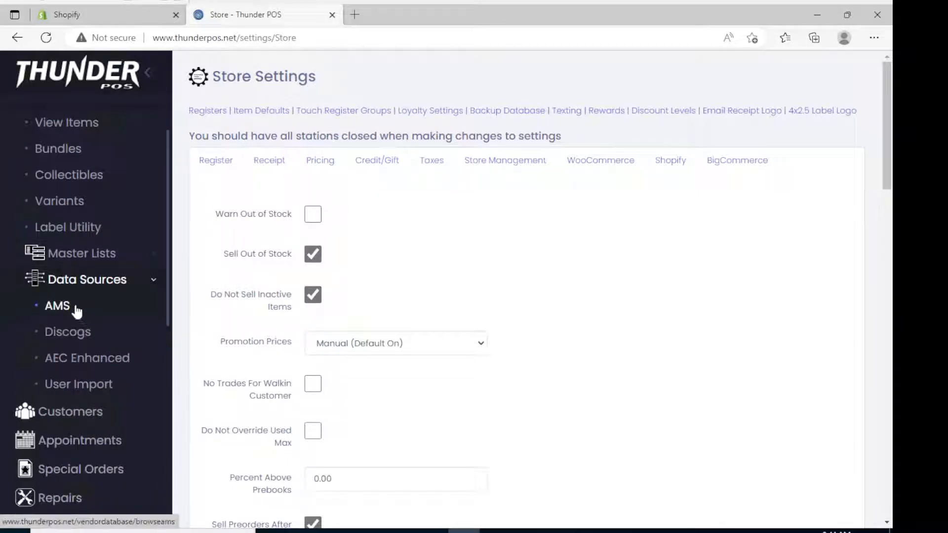
click(61, 334)
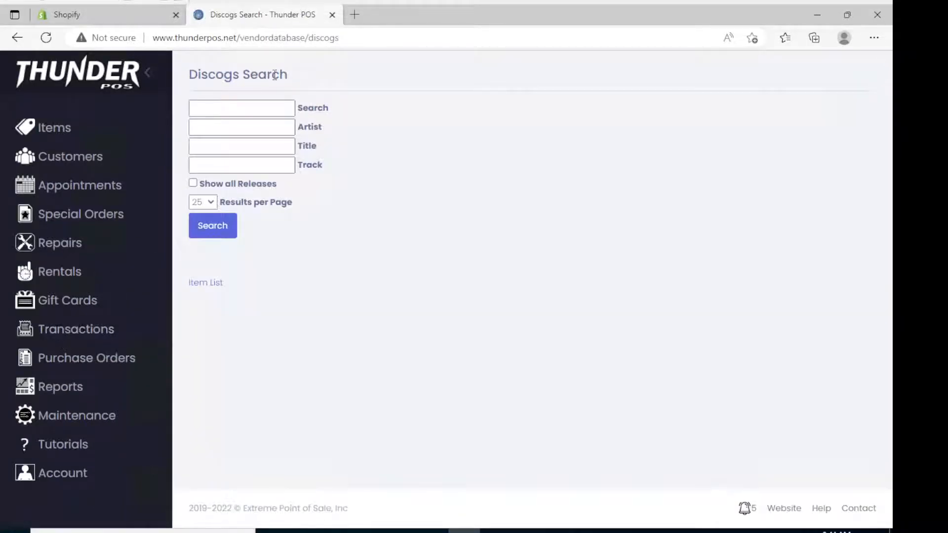
click(261, 126)
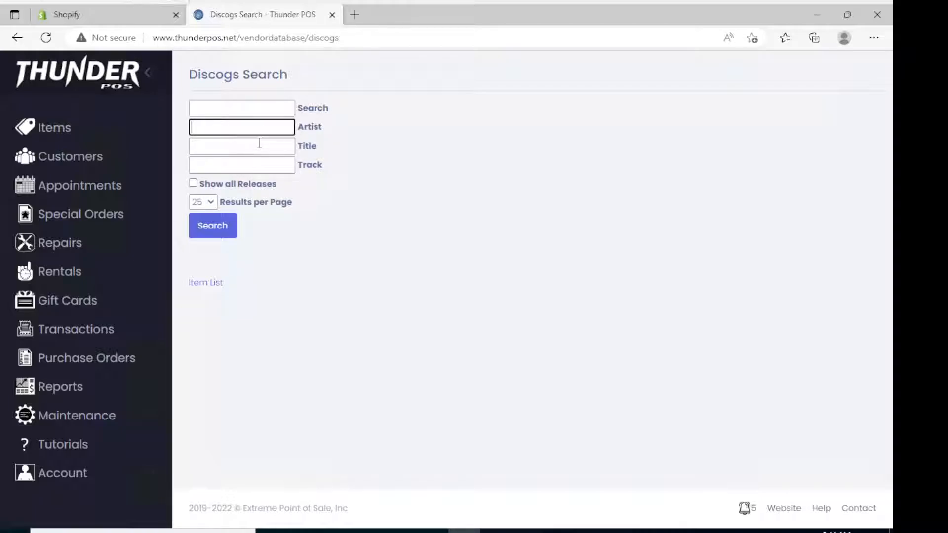
text("live")
click(213, 227)
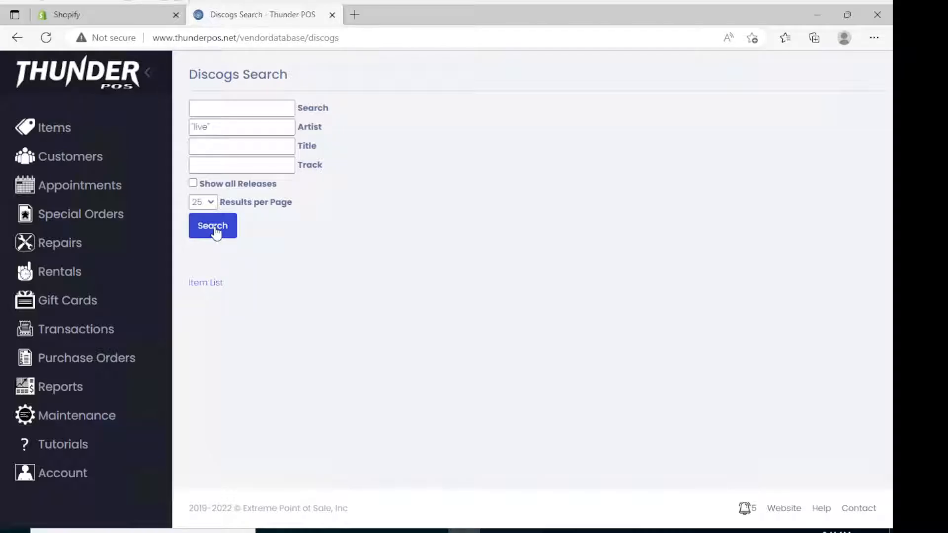
Import the 1999 US CD single promo release of Live's Run To The Water into inventory
scroll(471, 176, down, 4)
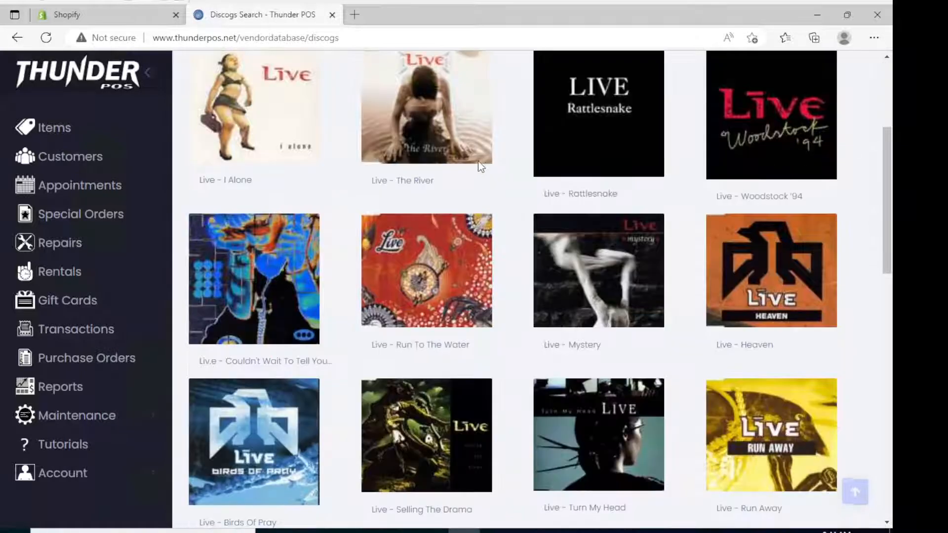
click(443, 257)
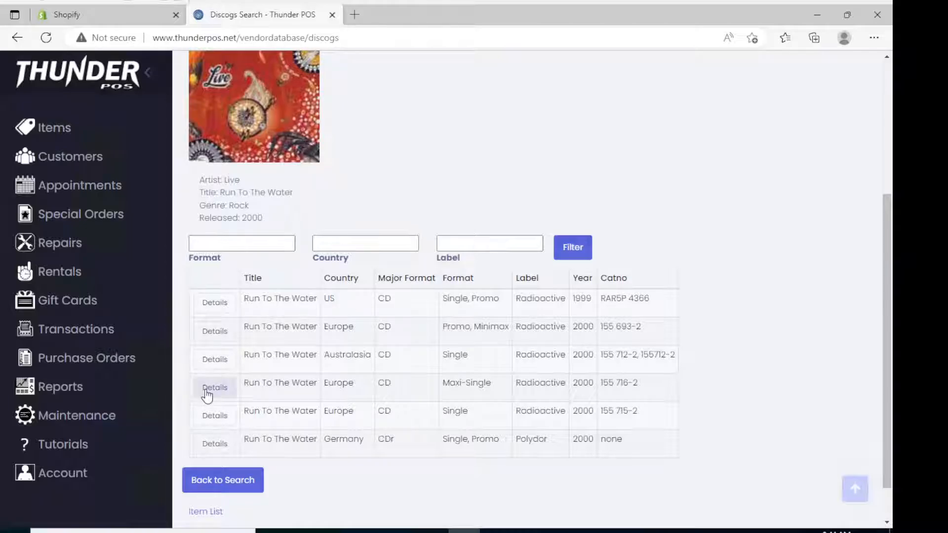
click(214, 303)
scroll(215, 316, down, 4)
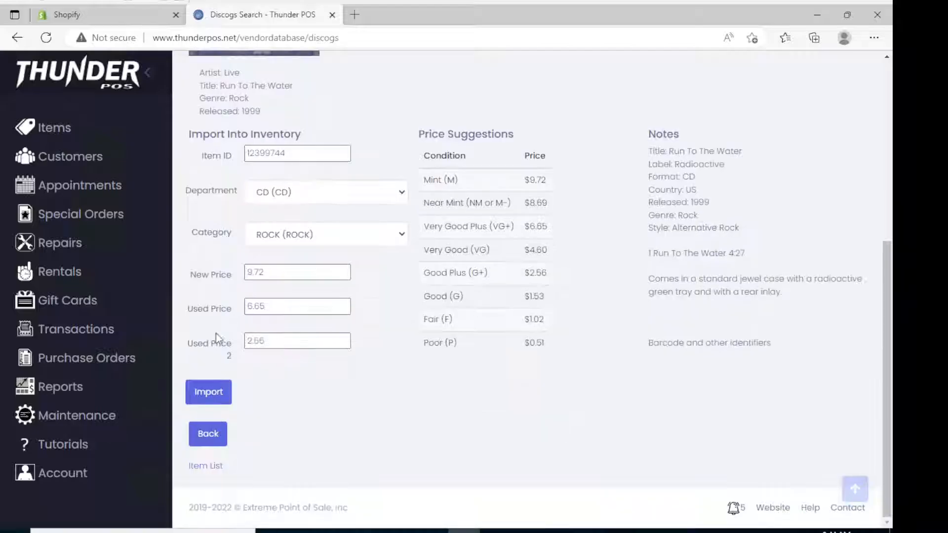
click(208, 401)
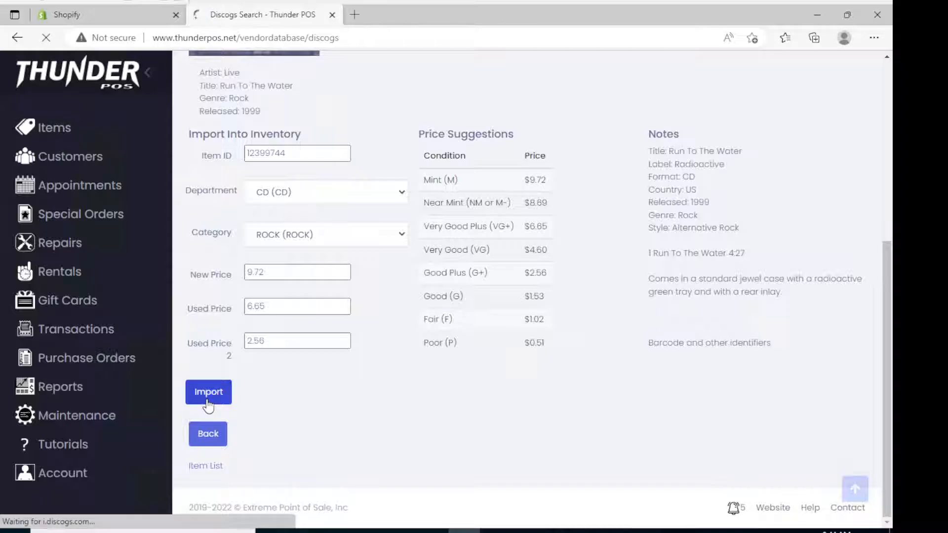
Mark the imported item as active and set its new quantity to 2 and used quantity to 1
scroll(222, 375, down, 5)
scroll(216, 364, up, 5)
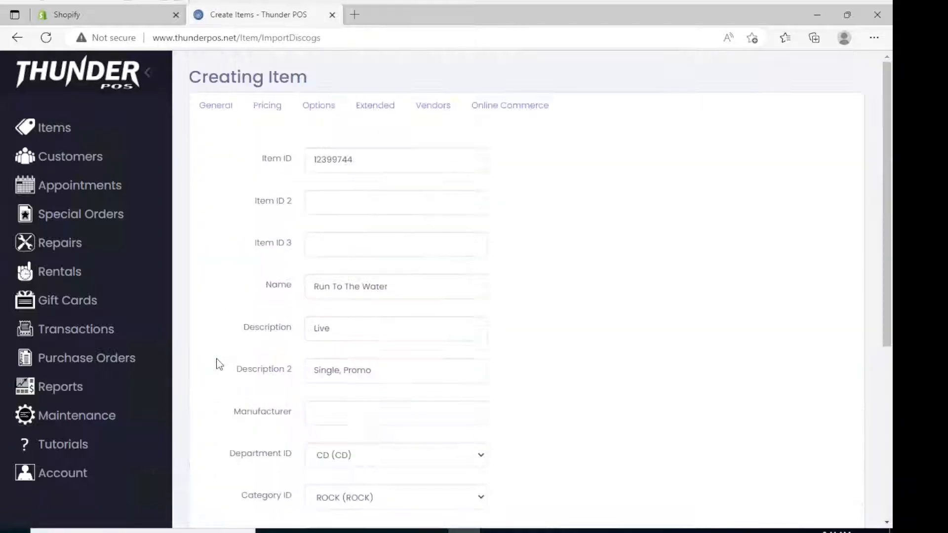
scroll(307, 369, down, 5)
click(313, 449)
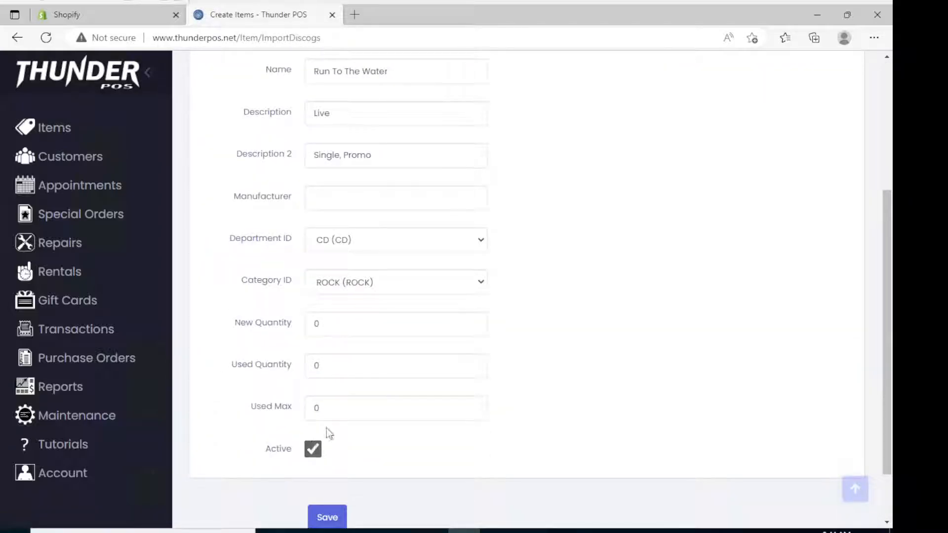
click(354, 334)
text(2)
click(423, 360)
text(1)
Check the pricing fields of the item being created
scroll(602, 351, up, 10)
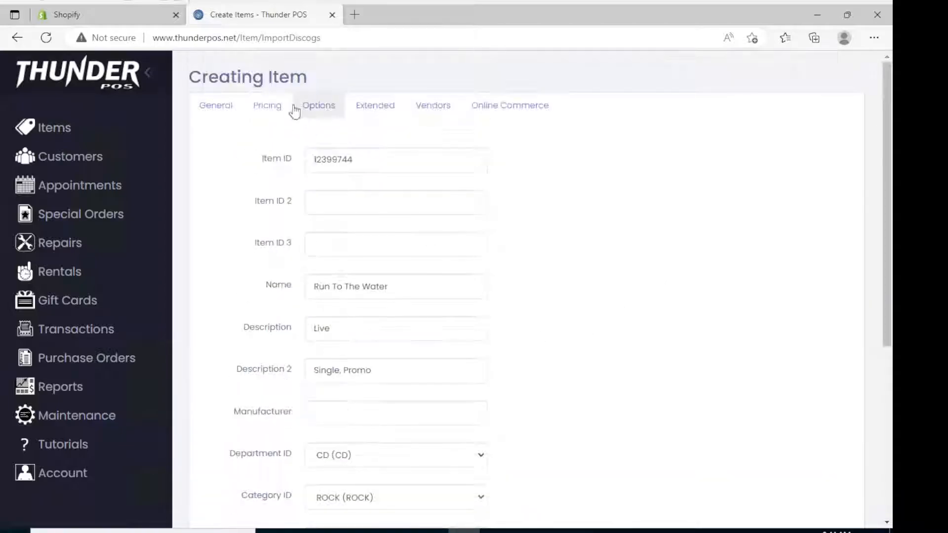
click(269, 105)
scroll(364, 334, down, 3)
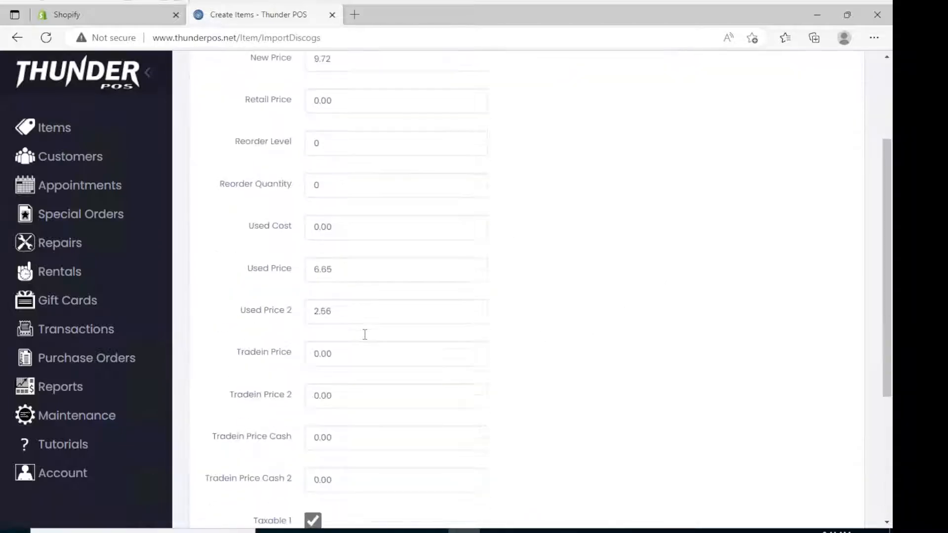
scroll(385, 316, up, 3)
Set the item's online commerce weight to 5, length to 3, width to 2 and height to 1
click(506, 110)
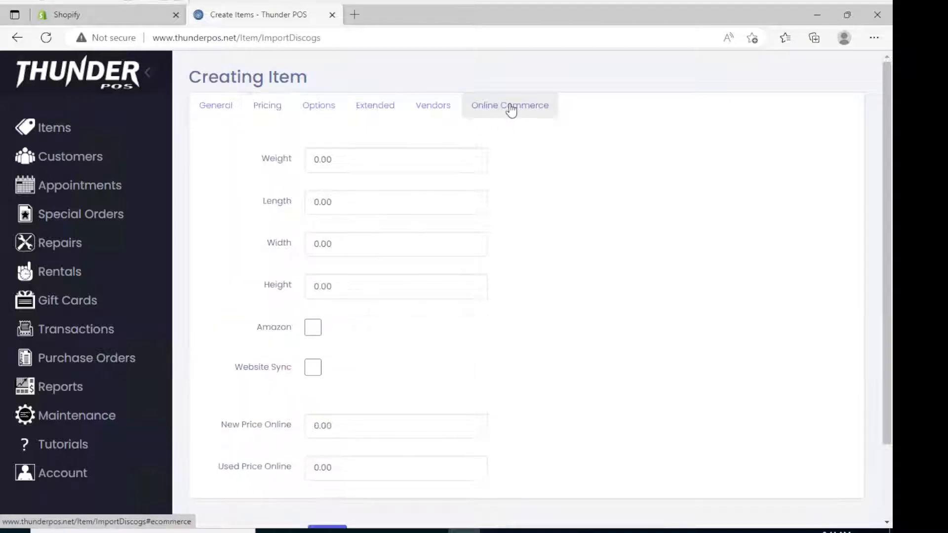
click(377, 153)
text(5)
click(372, 198)
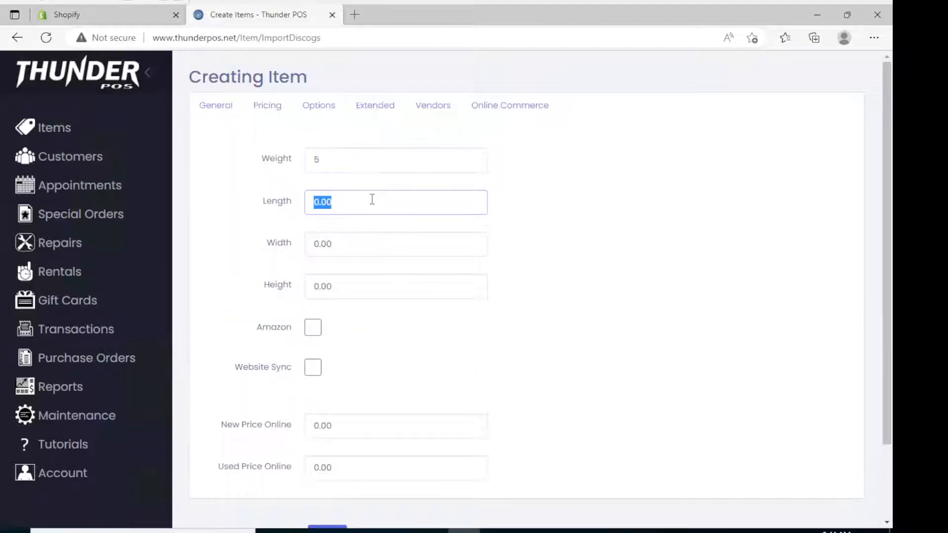
text(3)
click(368, 233)
text(2)
click(364, 277)
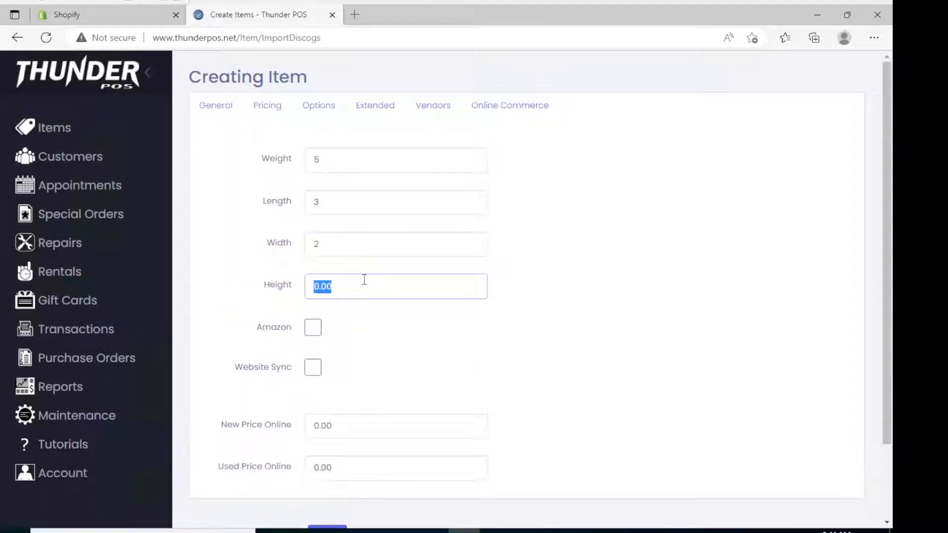
text(1)
Enable Website Sync for the item and save it
scroll(237, 345, down, 2)
click(312, 278)
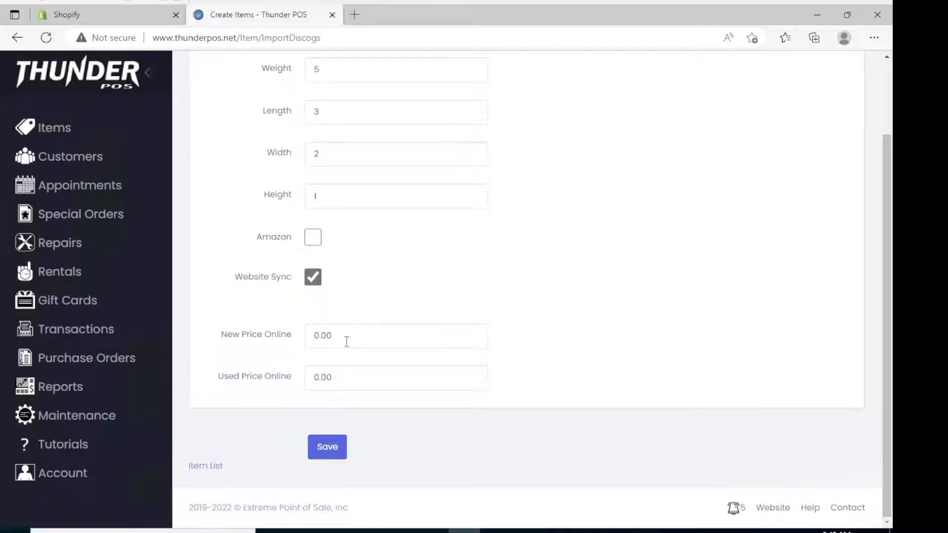
click(331, 449)
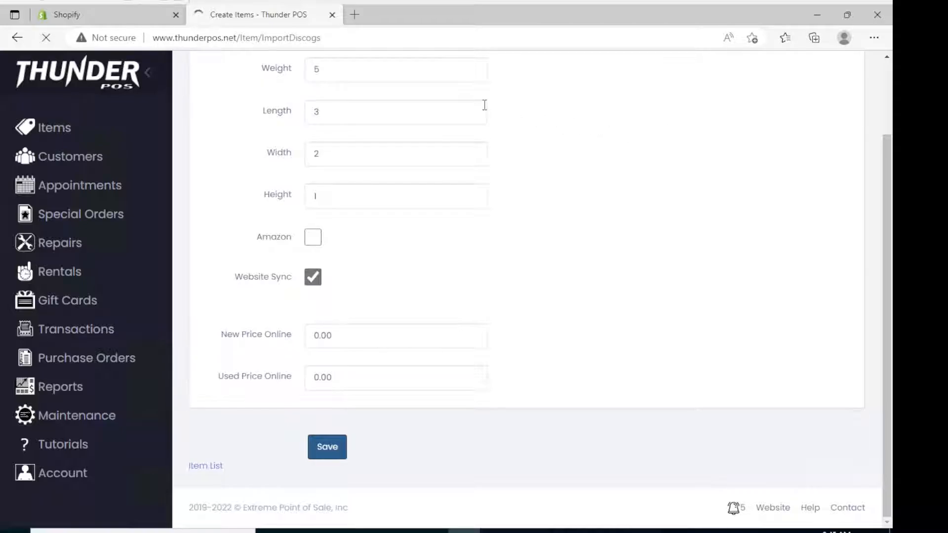
scroll(393, 179, up, 2)
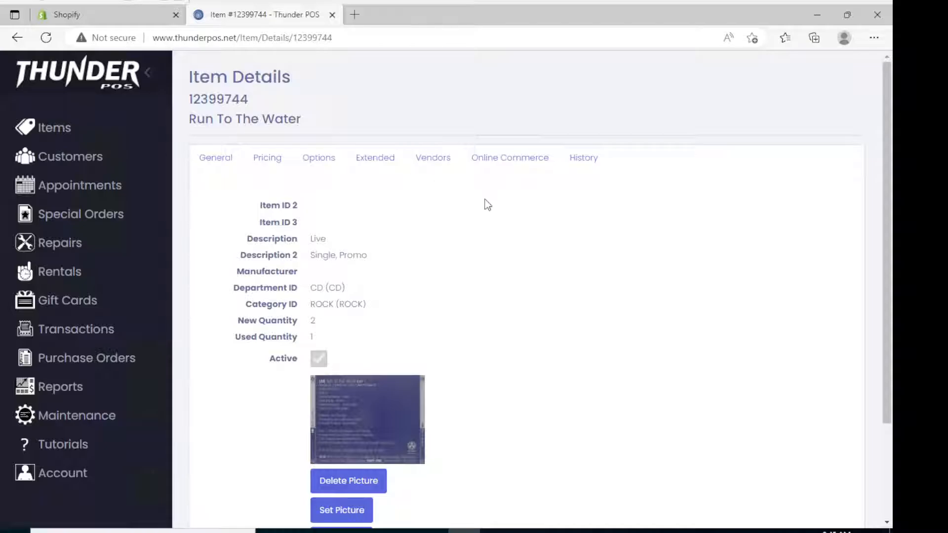
Copy the item ID of Run To The Water from its details page
scroll(481, 205, down, 3)
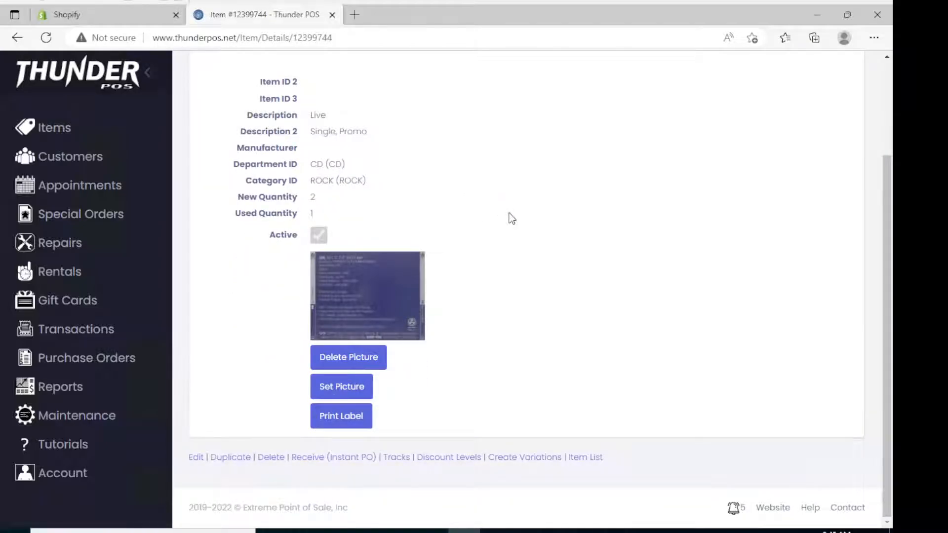
scroll(388, 288, up, 3)
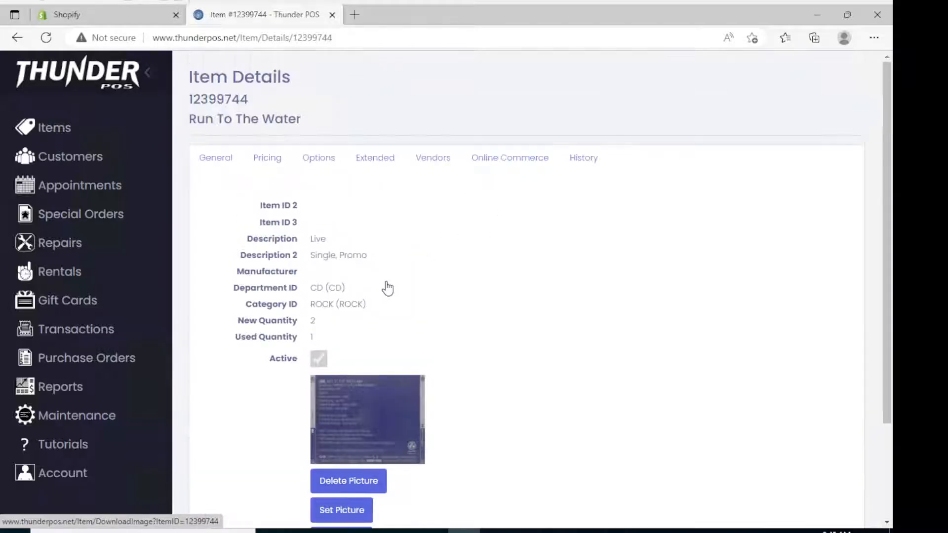
double_click(219, 99)
right_click(234, 105)
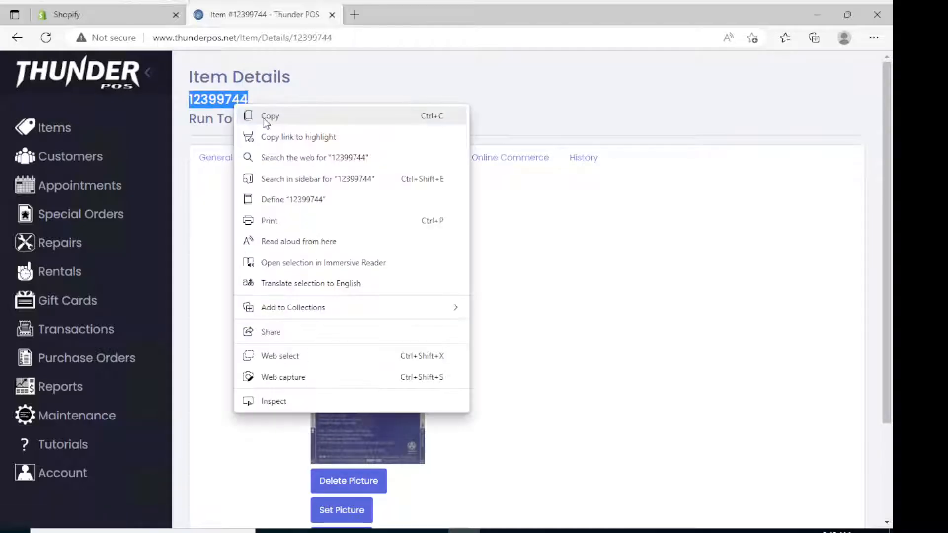
click(264, 120)
Switch to the Shopify admin, open the product list and search the store for the copied item ID
click(123, 24)
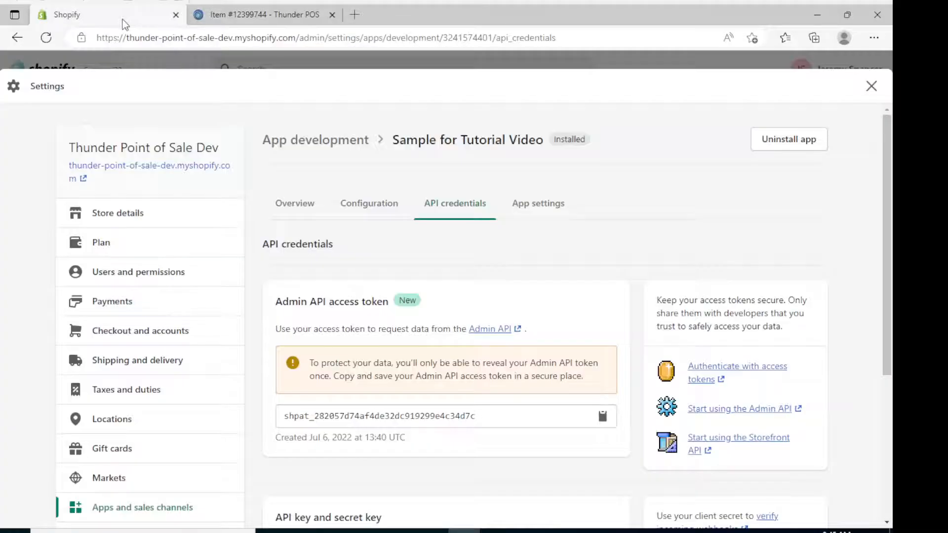
click(90, 57)
click(51, 147)
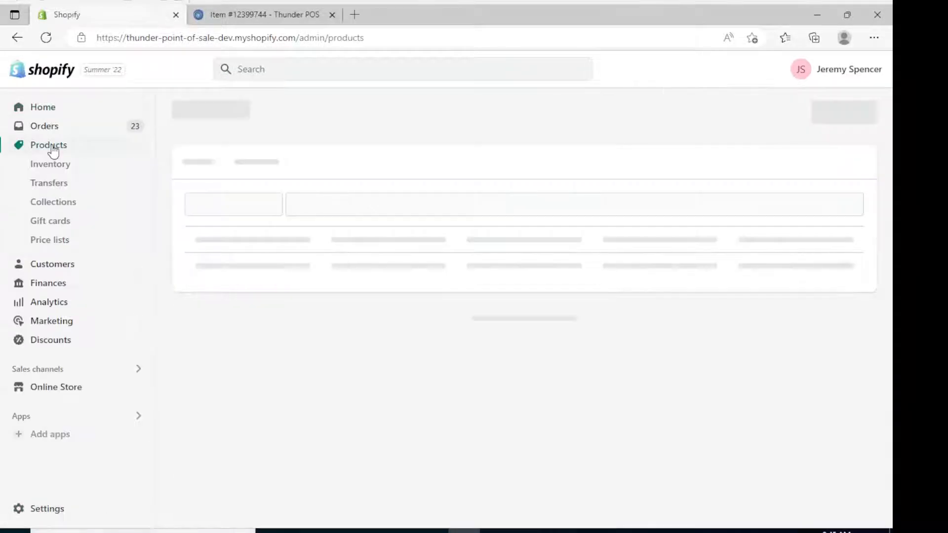
click(308, 79)
key(ctrl+v)
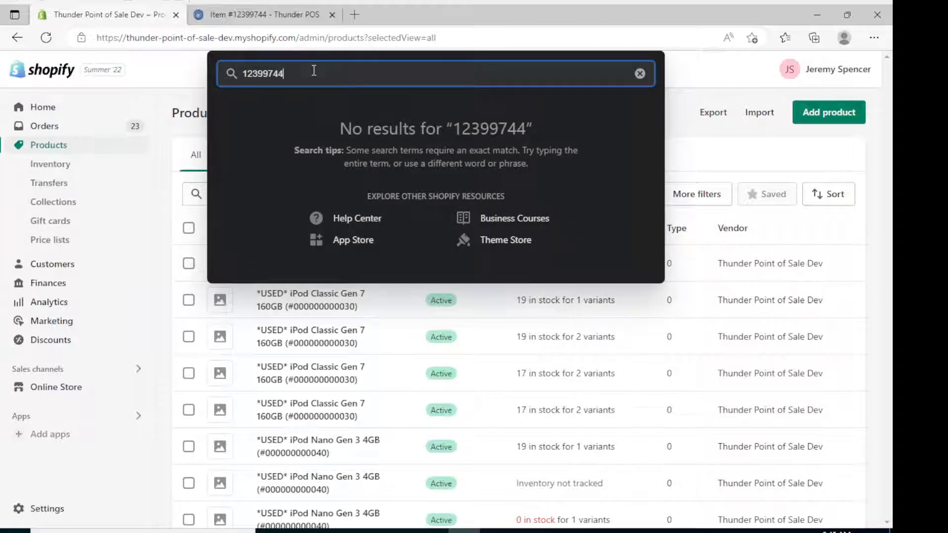
Search the Shopify store for "run to the water" instead and open the Run To The Water product
double_click(314, 70)
click(294, 22)
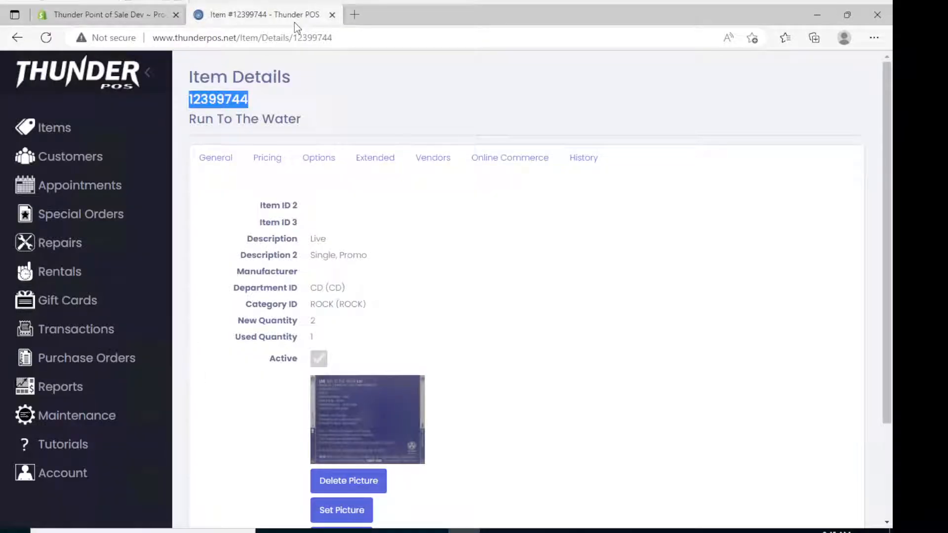
click(75, 21)
double_click(319, 77)
click(321, 77)
double_click(321, 77)
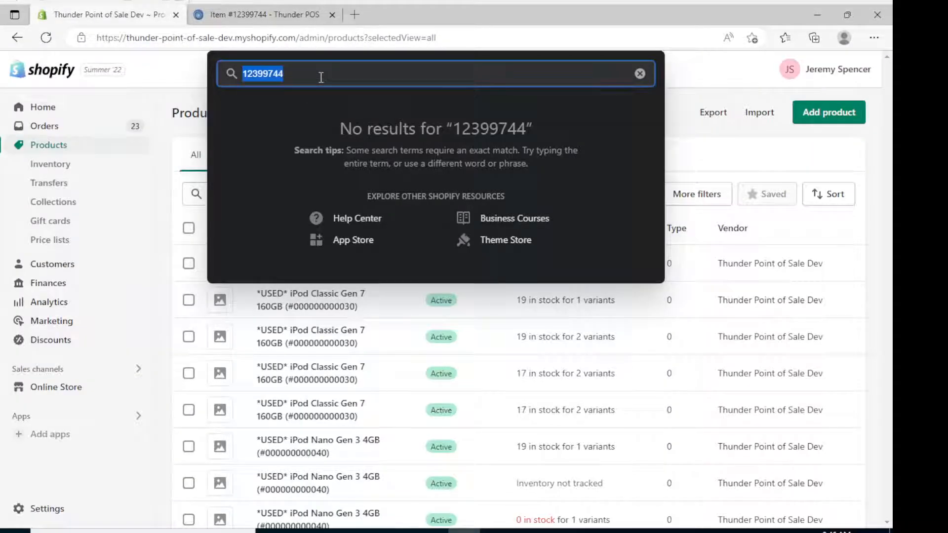
text(run to the waty)
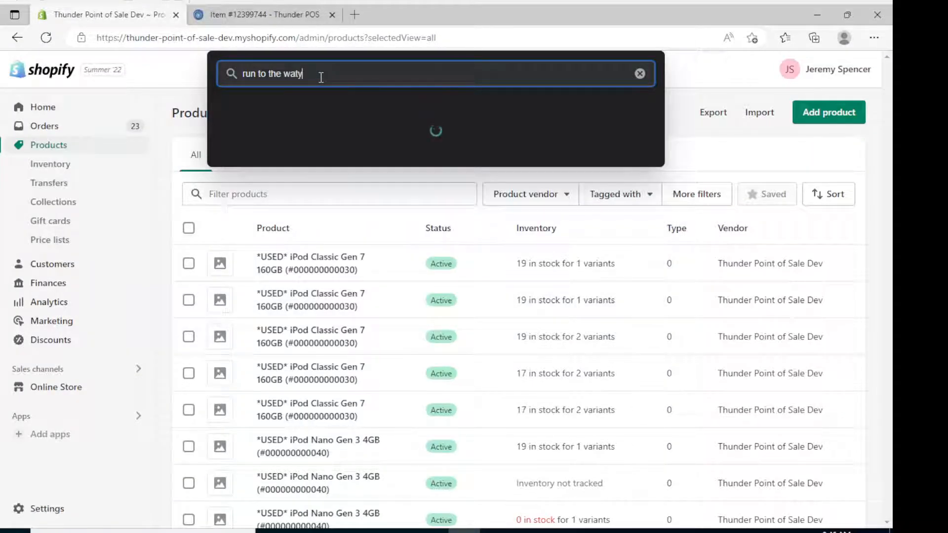
key(BackSpace)
text(er)
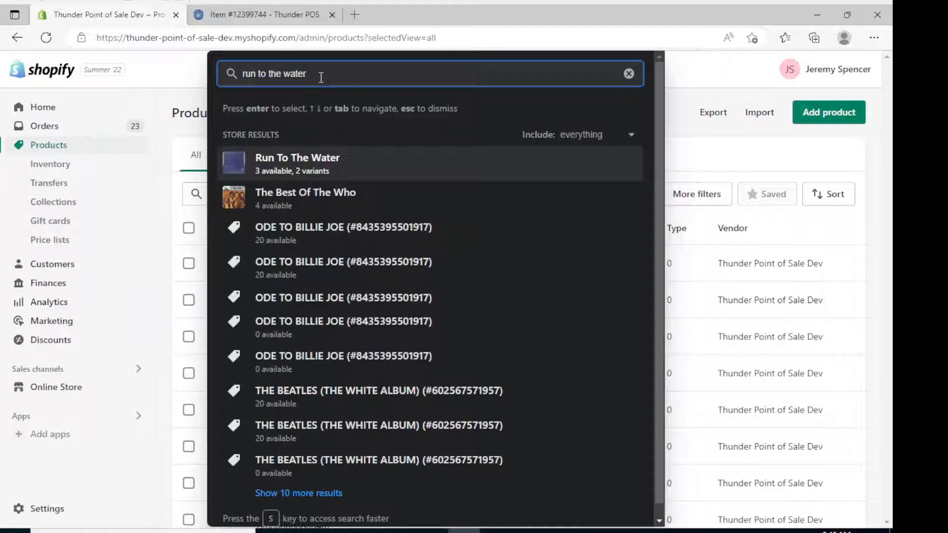
click(295, 166)
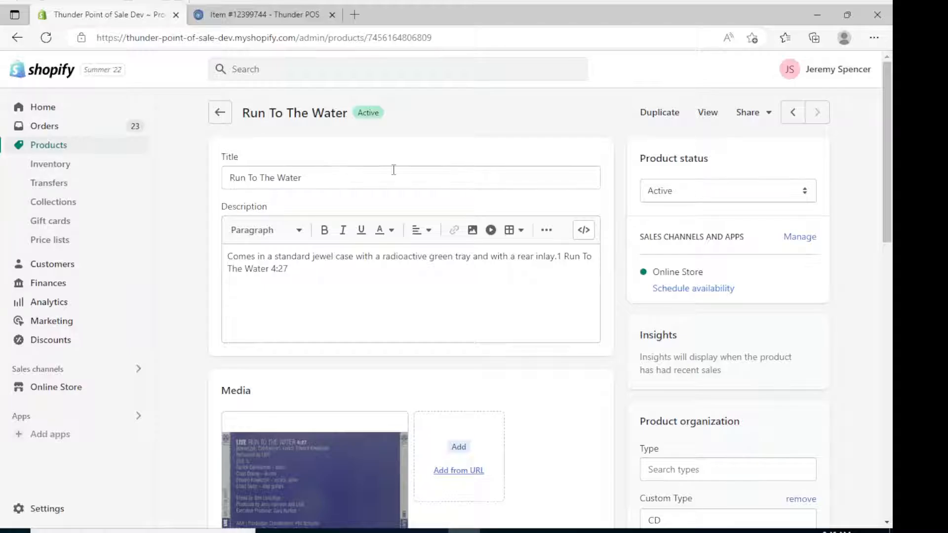
Examine the product's image, type, tags, New and Used variants with prices and stock, and search engine listing preview
scroll(390, 165, down, 4)
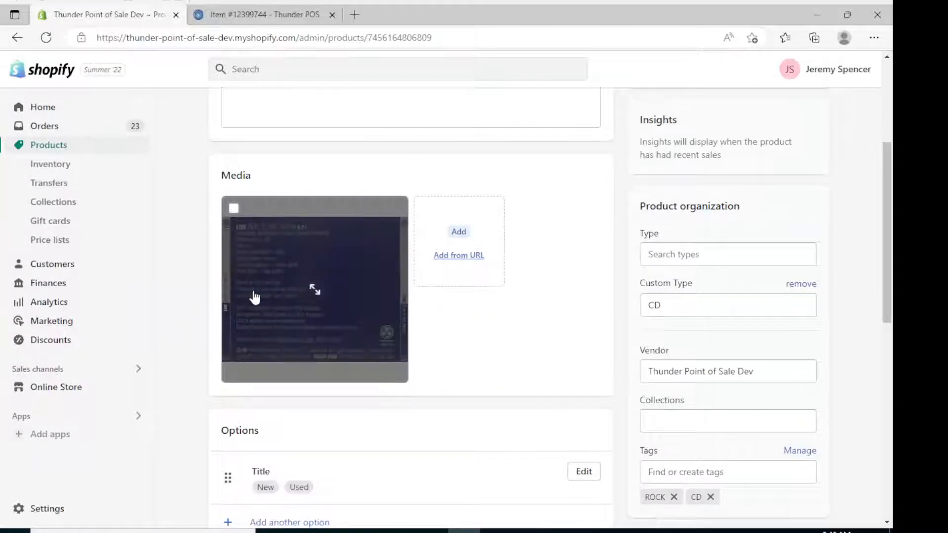
scroll(254, 296, down, 3)
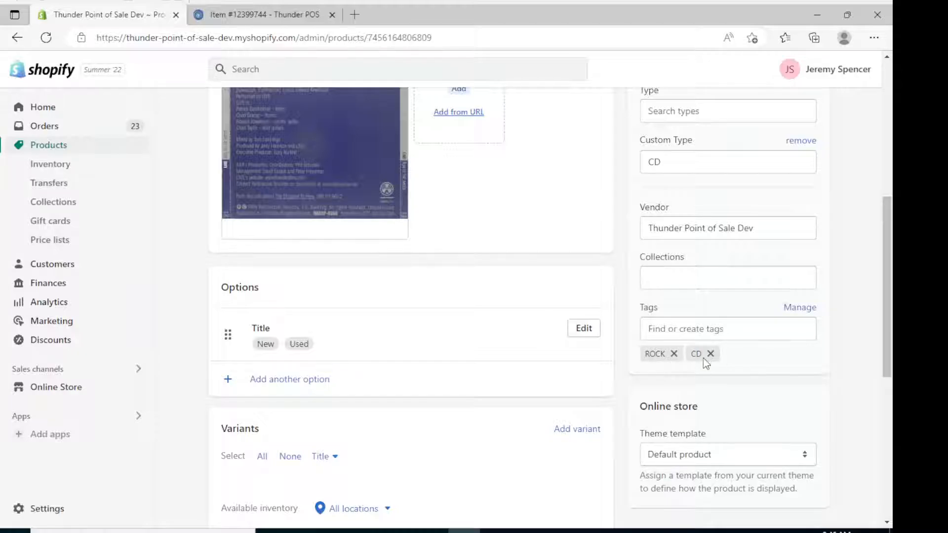
scroll(706, 360, up, 3)
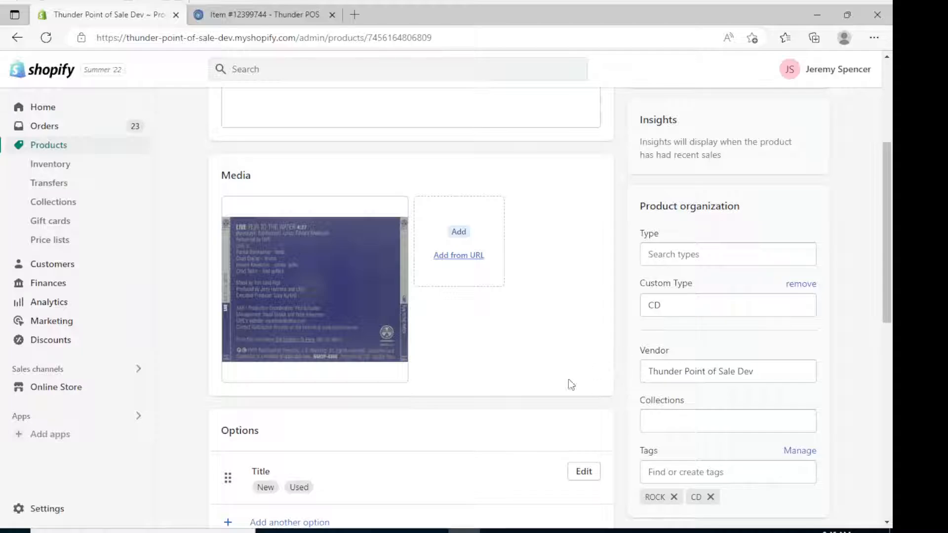
scroll(567, 384, down, 4)
scroll(532, 403, down, 3)
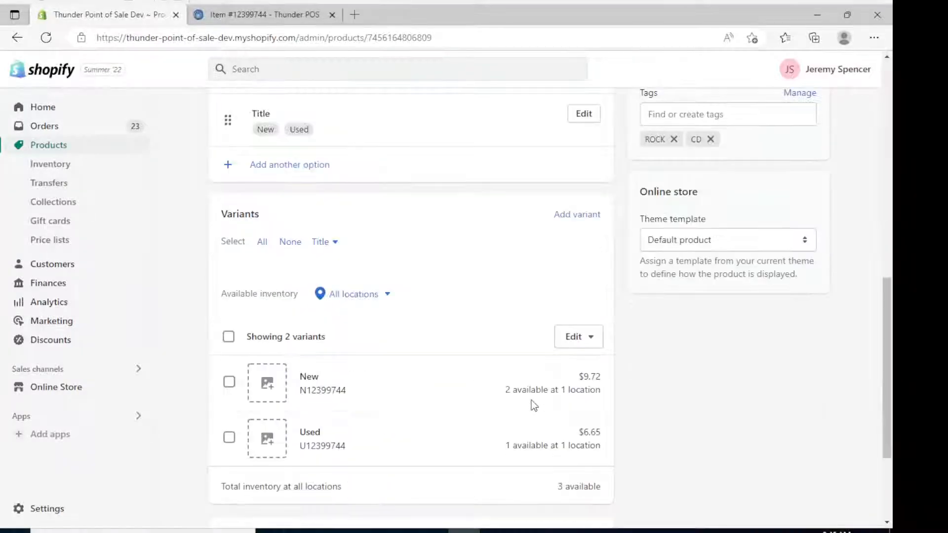
scroll(494, 321, down, 3)
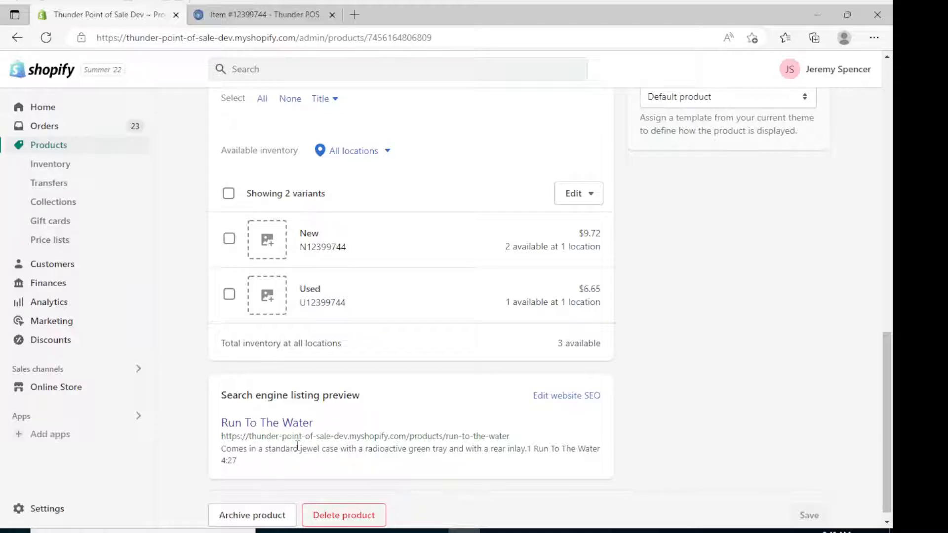
scroll(302, 446, down, 1)
scroll(304, 449, up, 10)
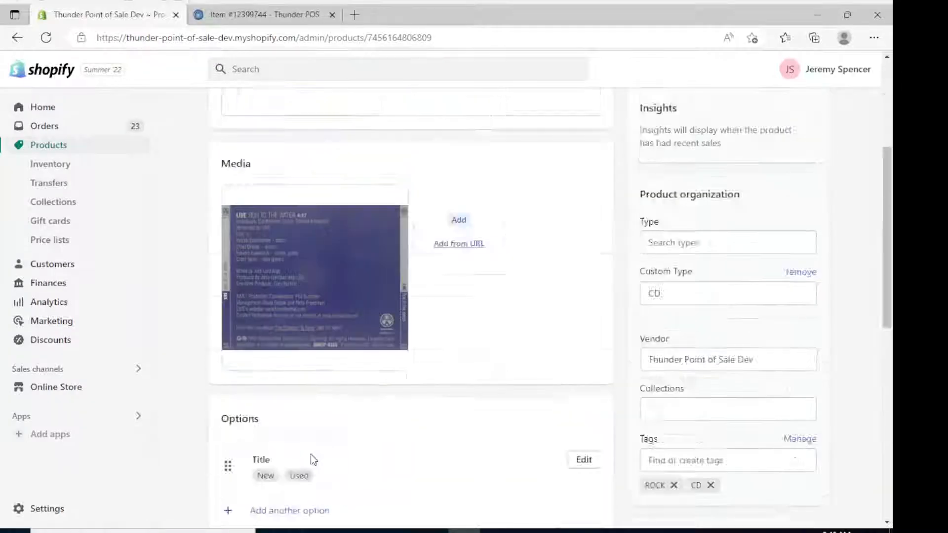
scroll(312, 459, up, 5)
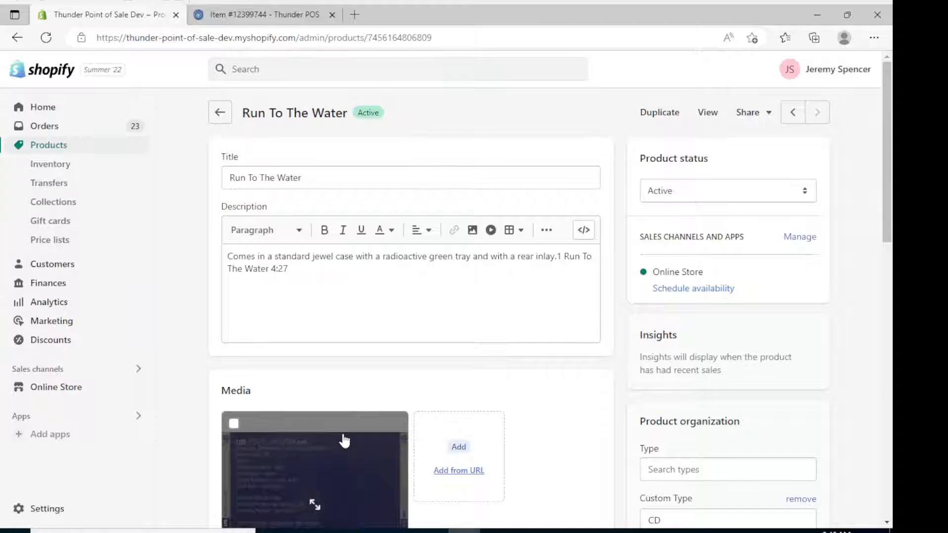